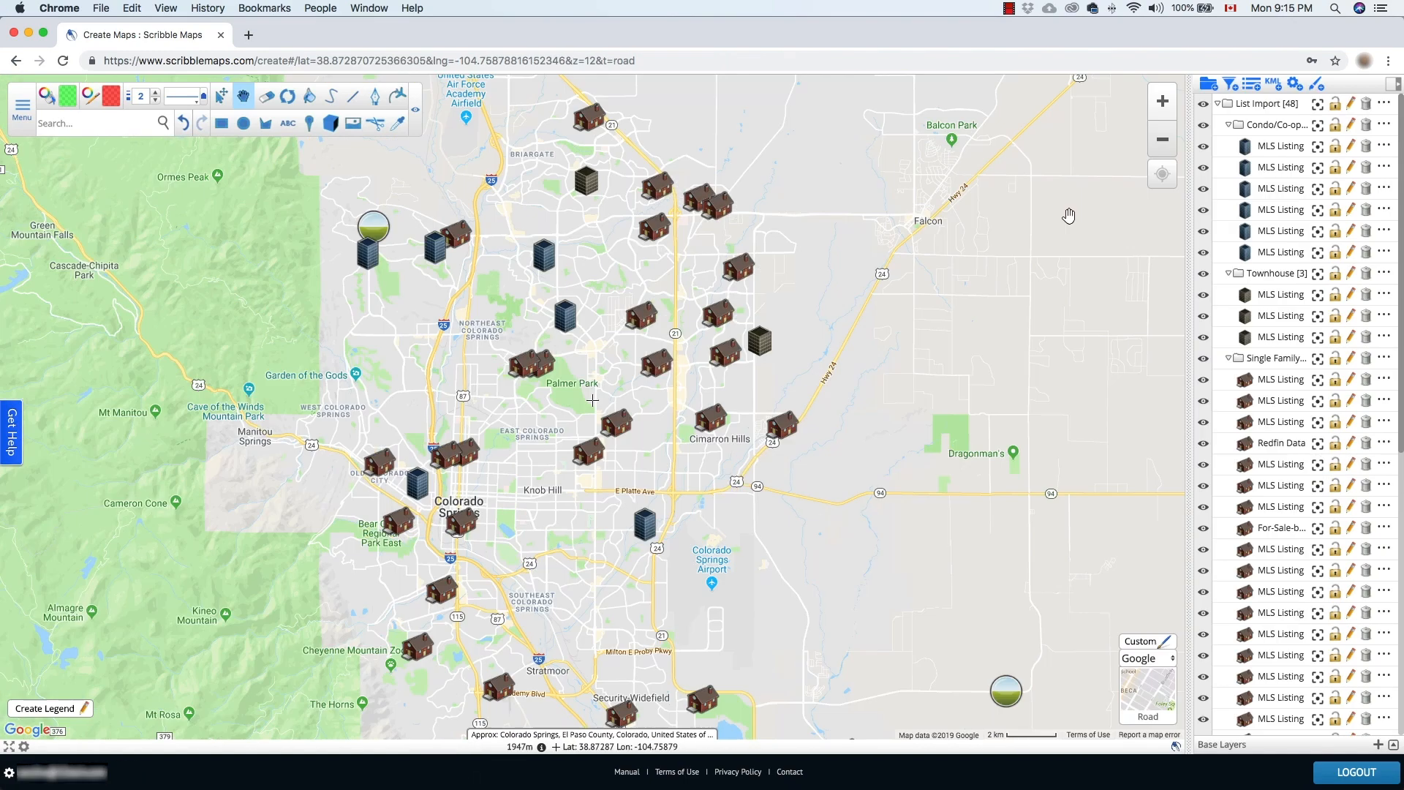
# Open the attributes of the third Condo/Co-op listing, examine its values, and close them.
pyautogui.click(1289, 212)
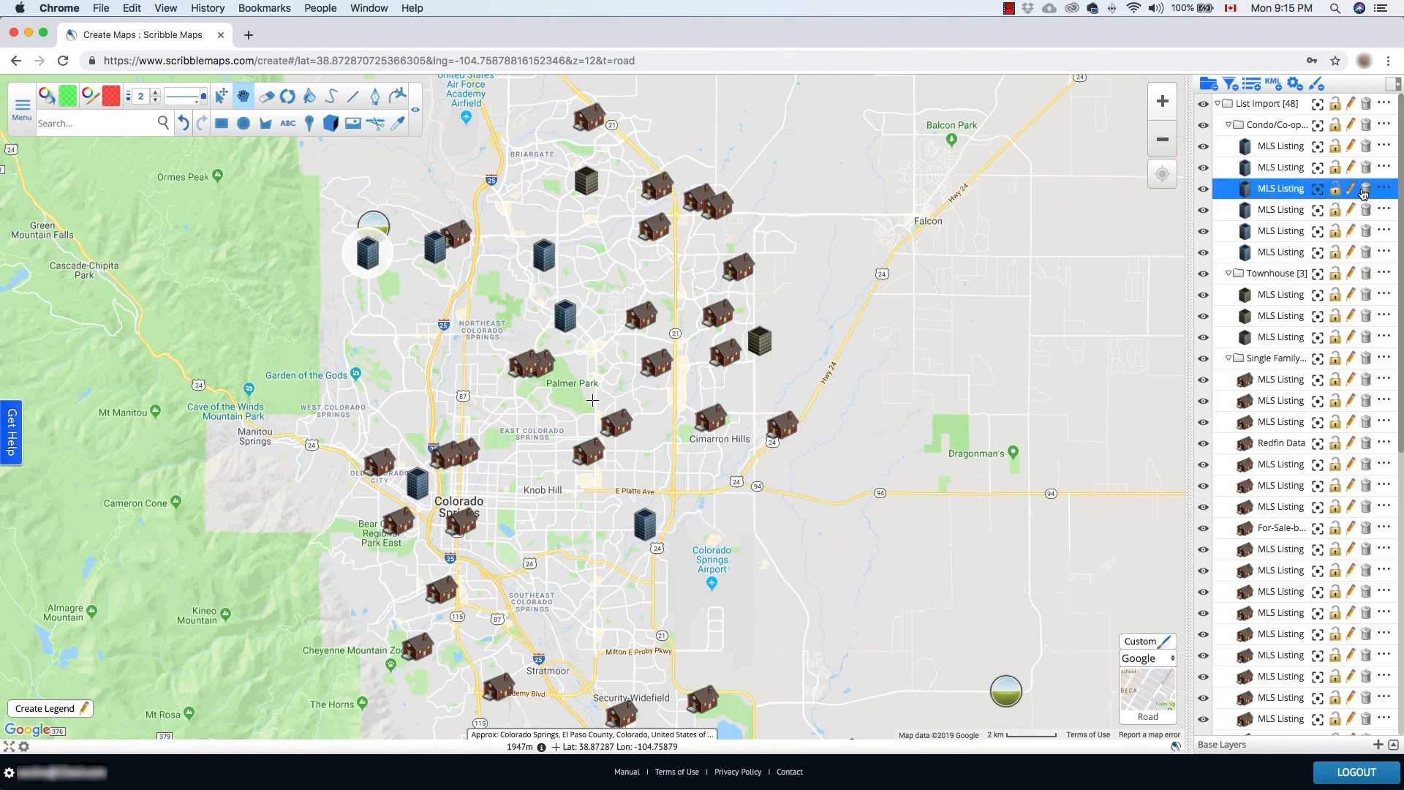
pyautogui.click(1381, 148)
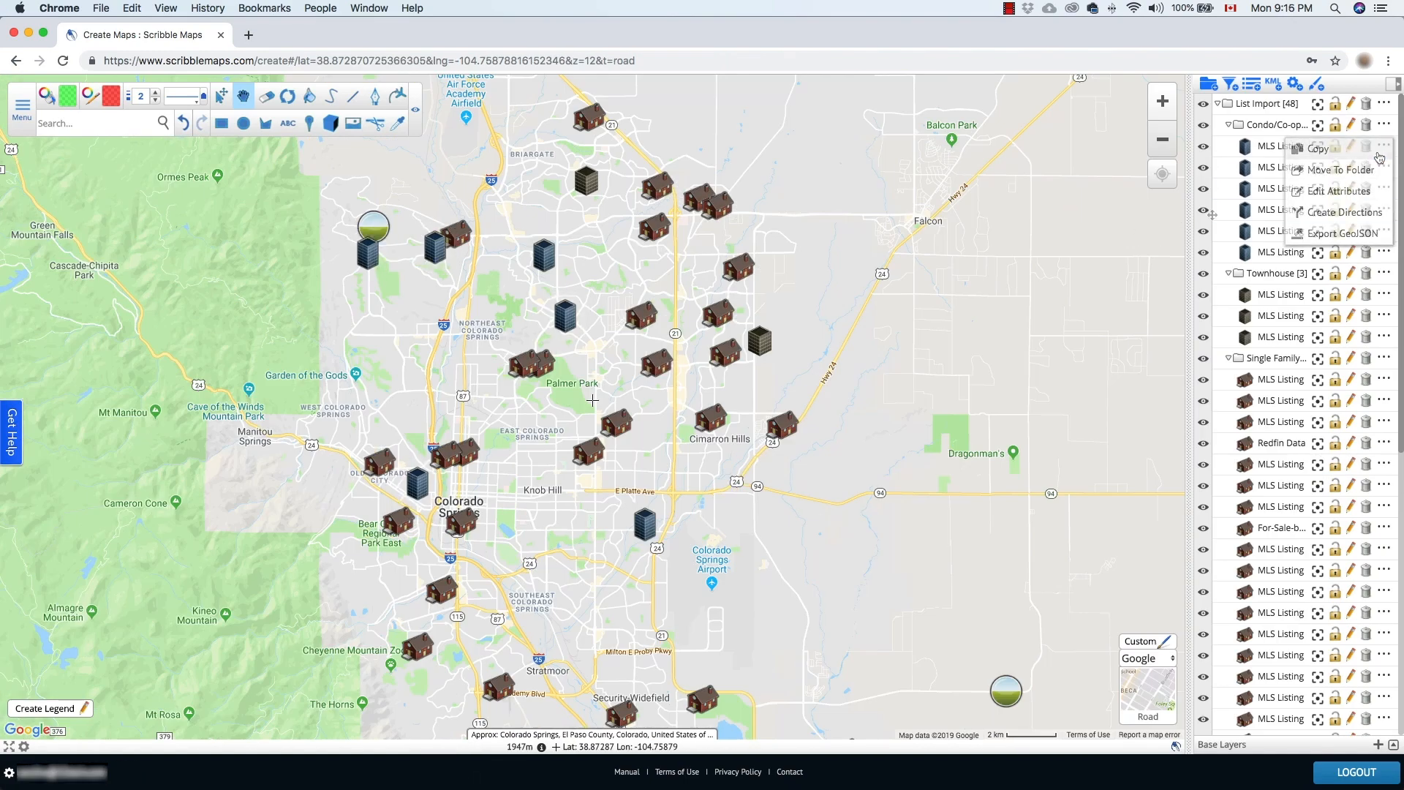
pyautogui.click(1379, 150)
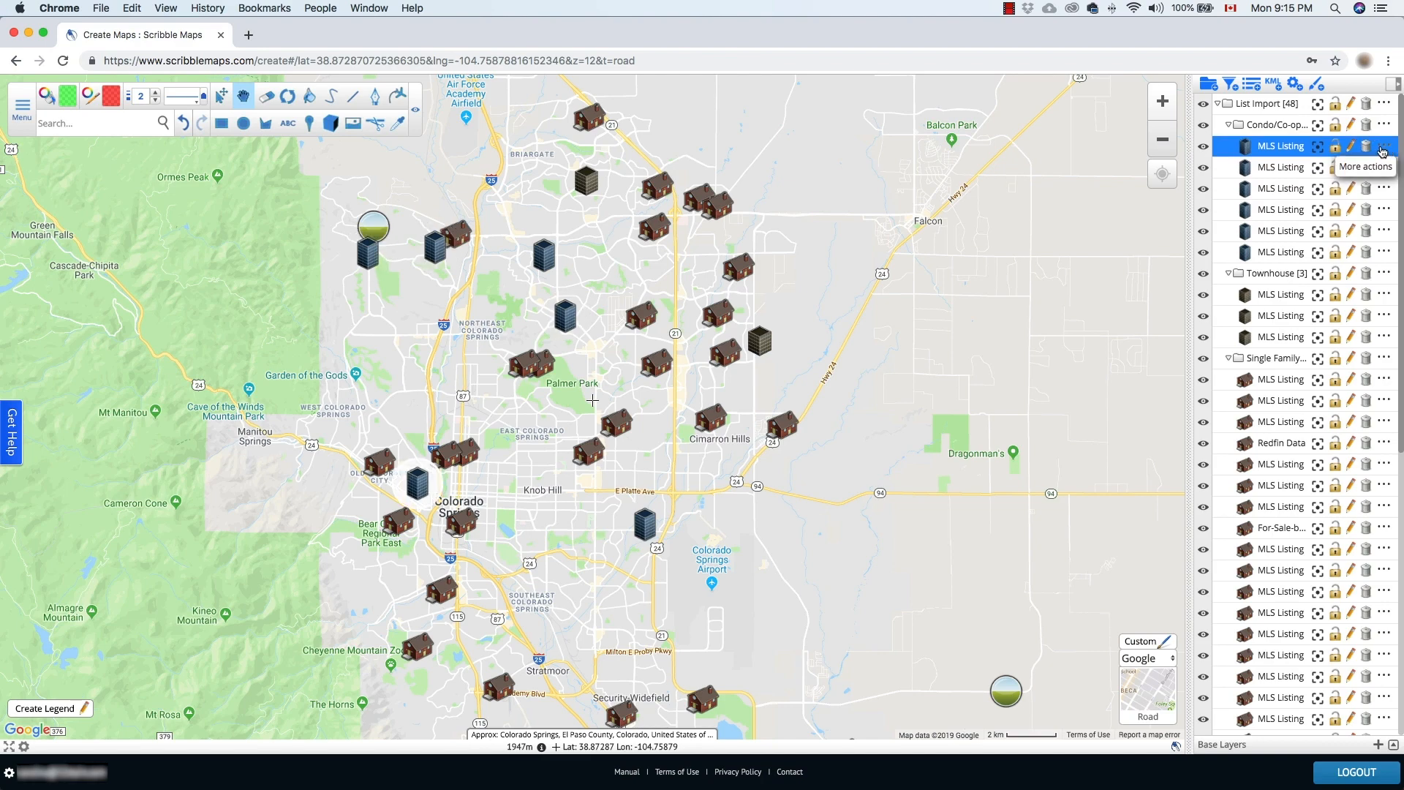
pyautogui.click(1381, 148)
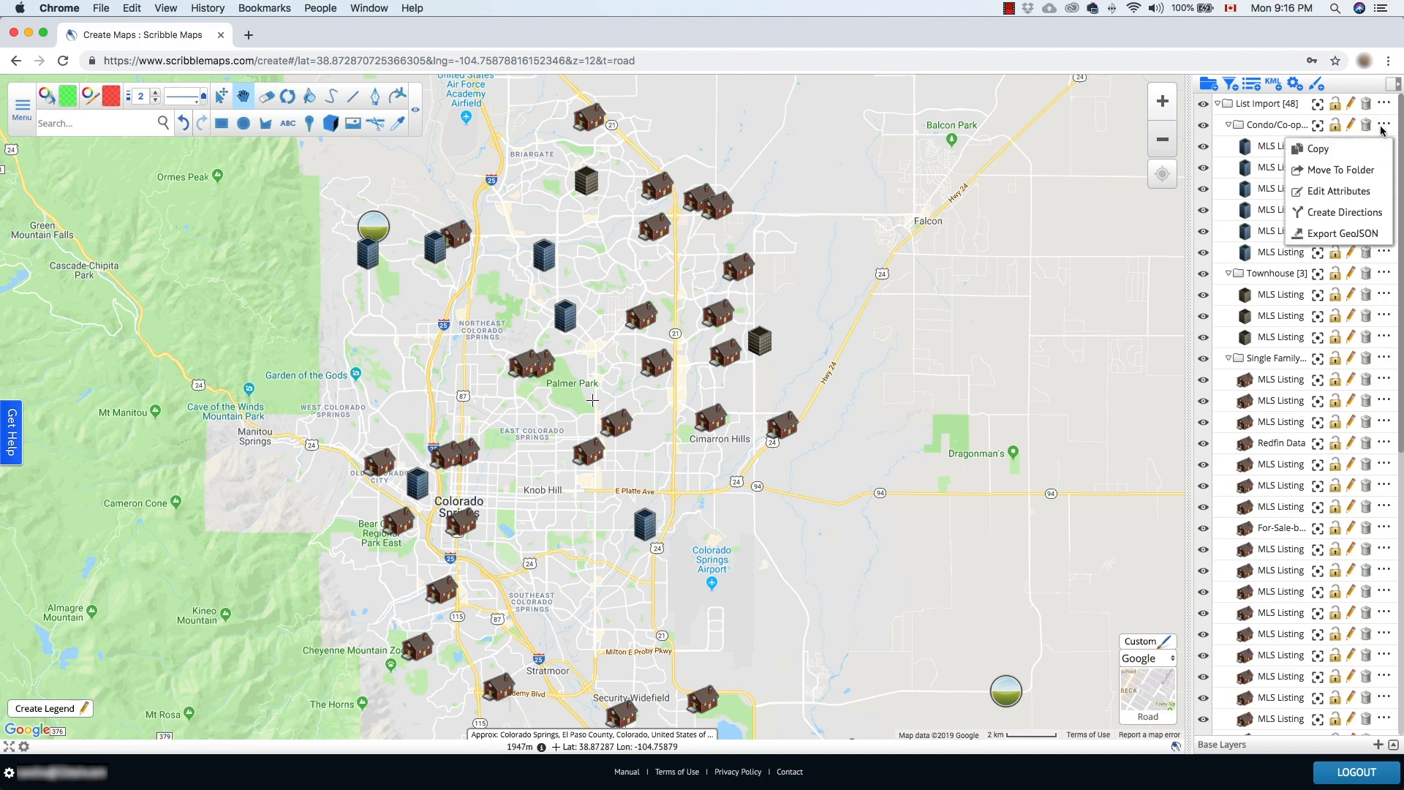
pyautogui.click(1381, 149)
pyautogui.click(1381, 189)
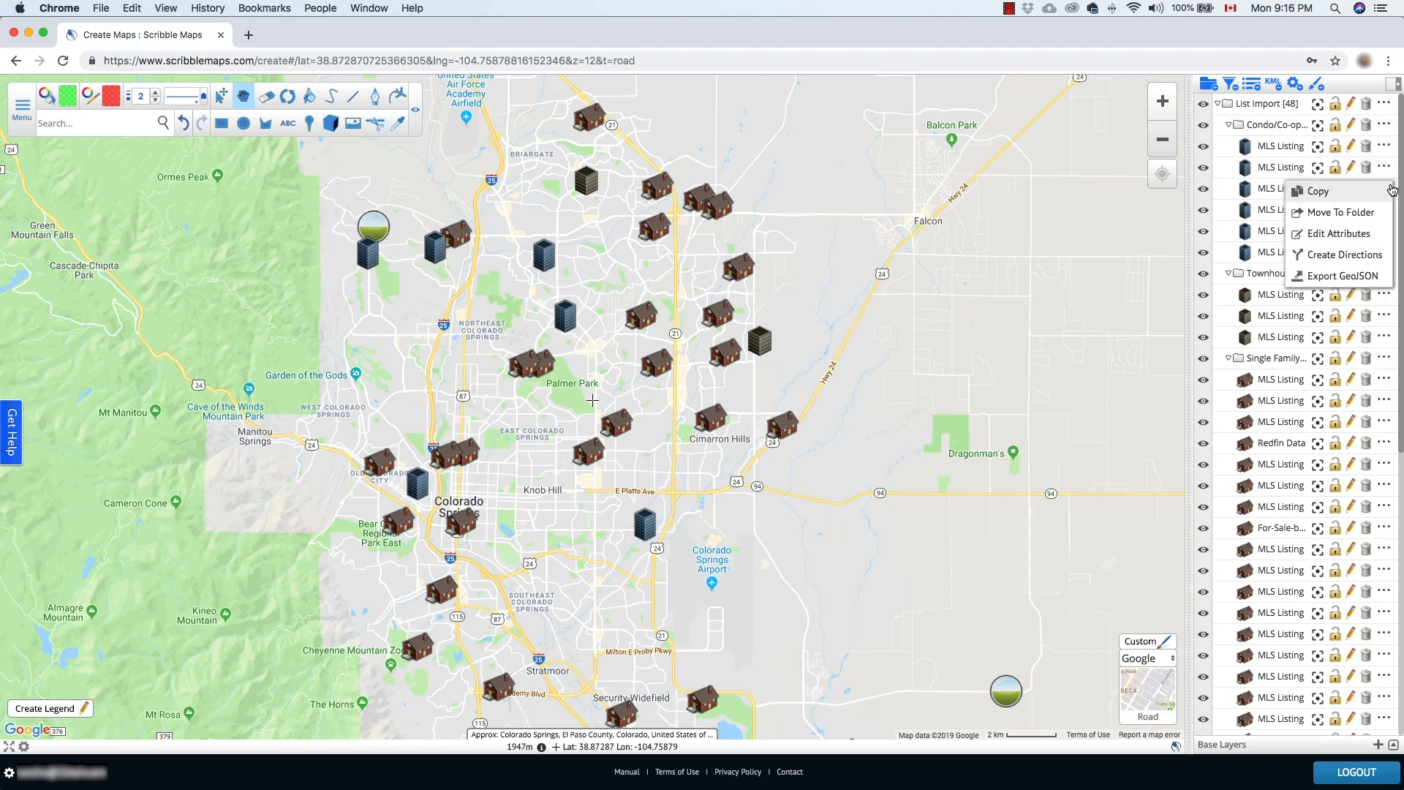
pyautogui.click(1346, 234)
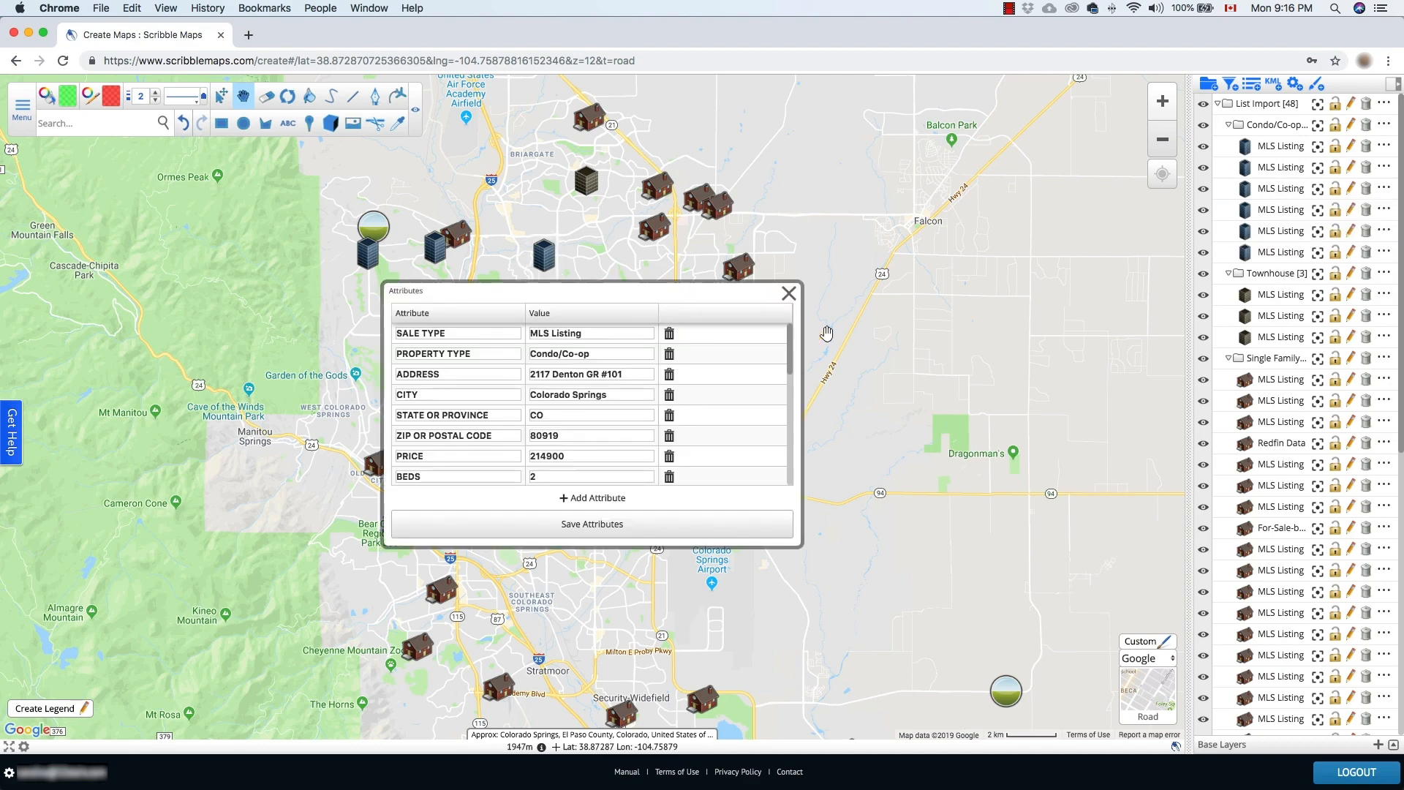
pyautogui.moveTo(792, 338)
pyautogui.mouseDown()
pyautogui.moveTo(788, 448)
pyautogui.moveTo(777, 327)
pyautogui.mouseUp()
pyautogui.click(789, 294)
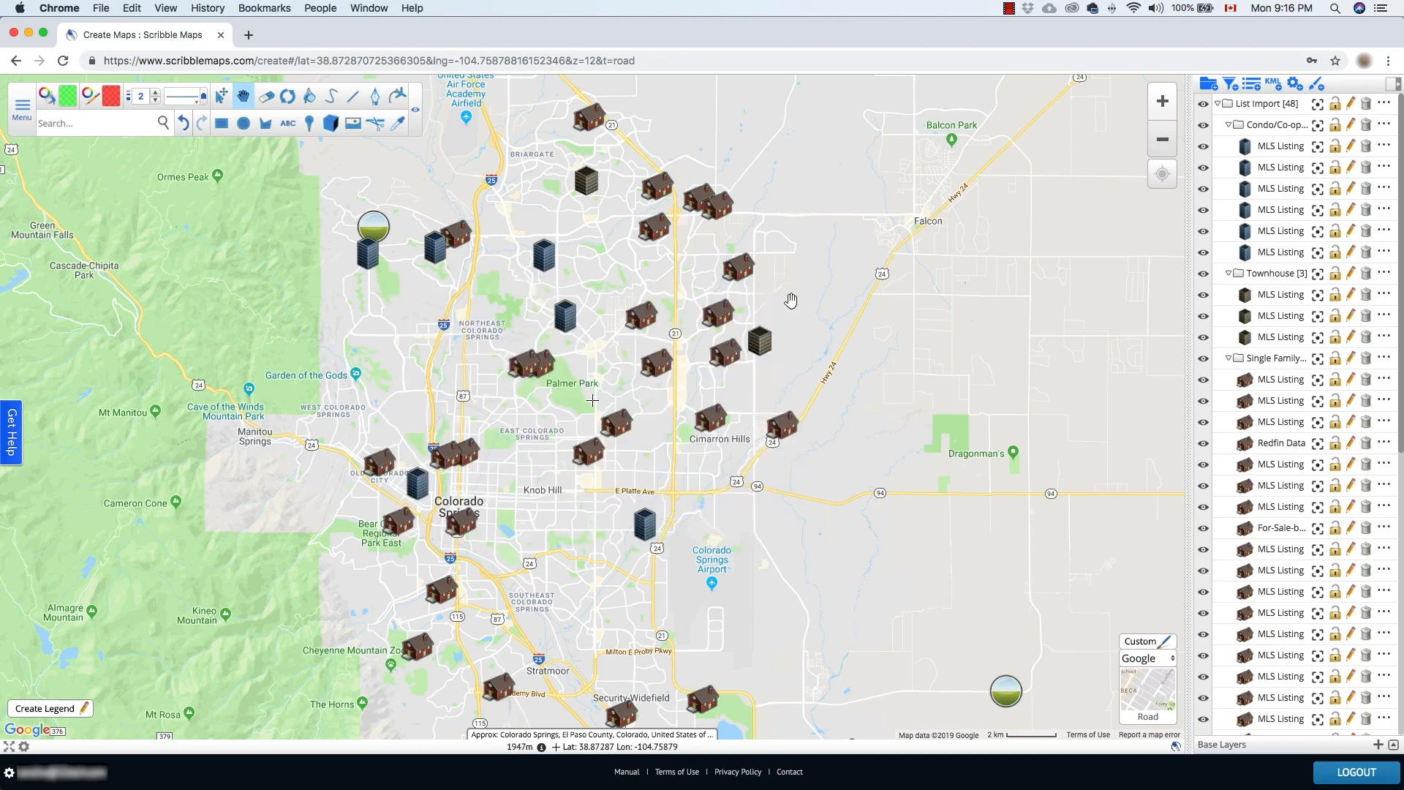
# Create a blank filter with two conditions and base the first condition on PROPERTY TYPE.
pyautogui.click(1232, 85)
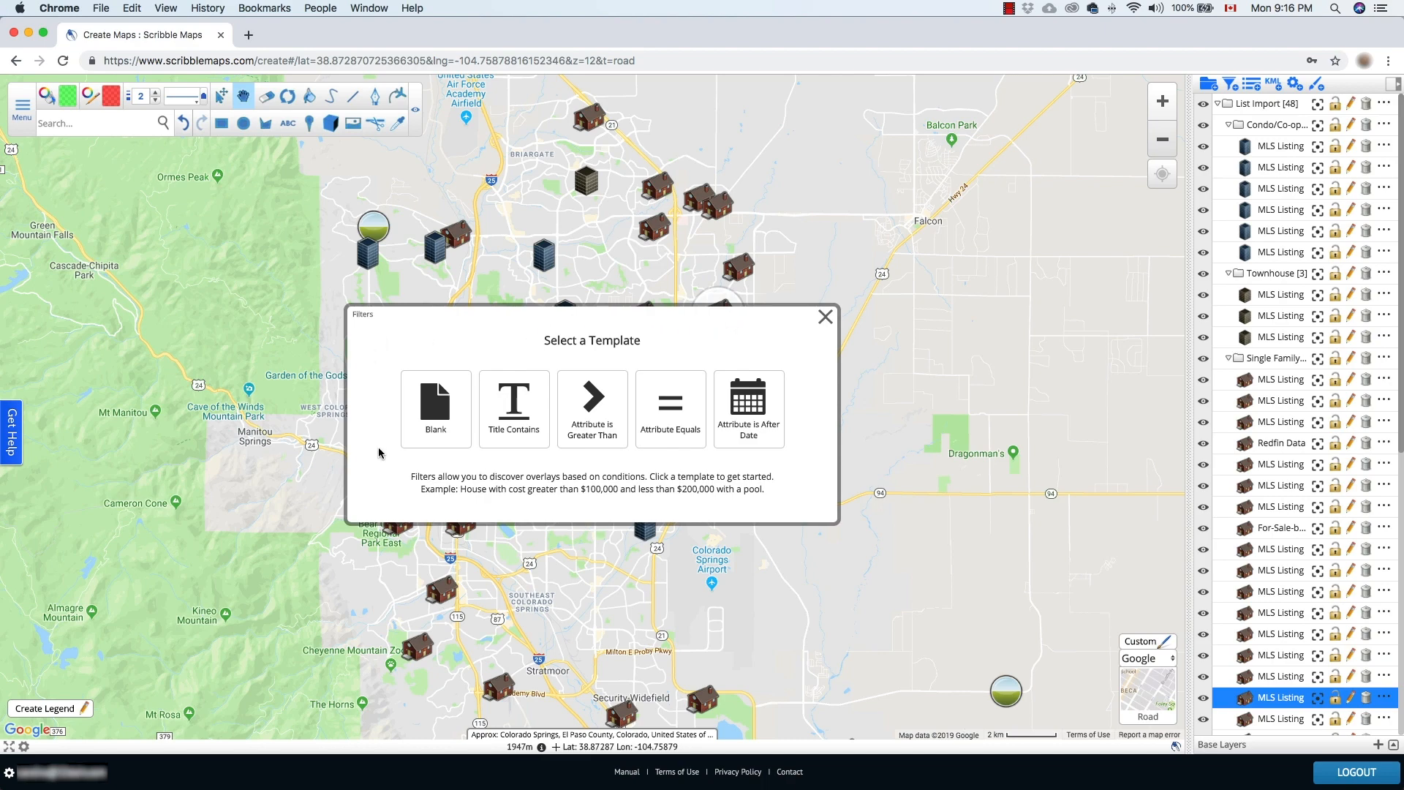
pyautogui.click(458, 427)
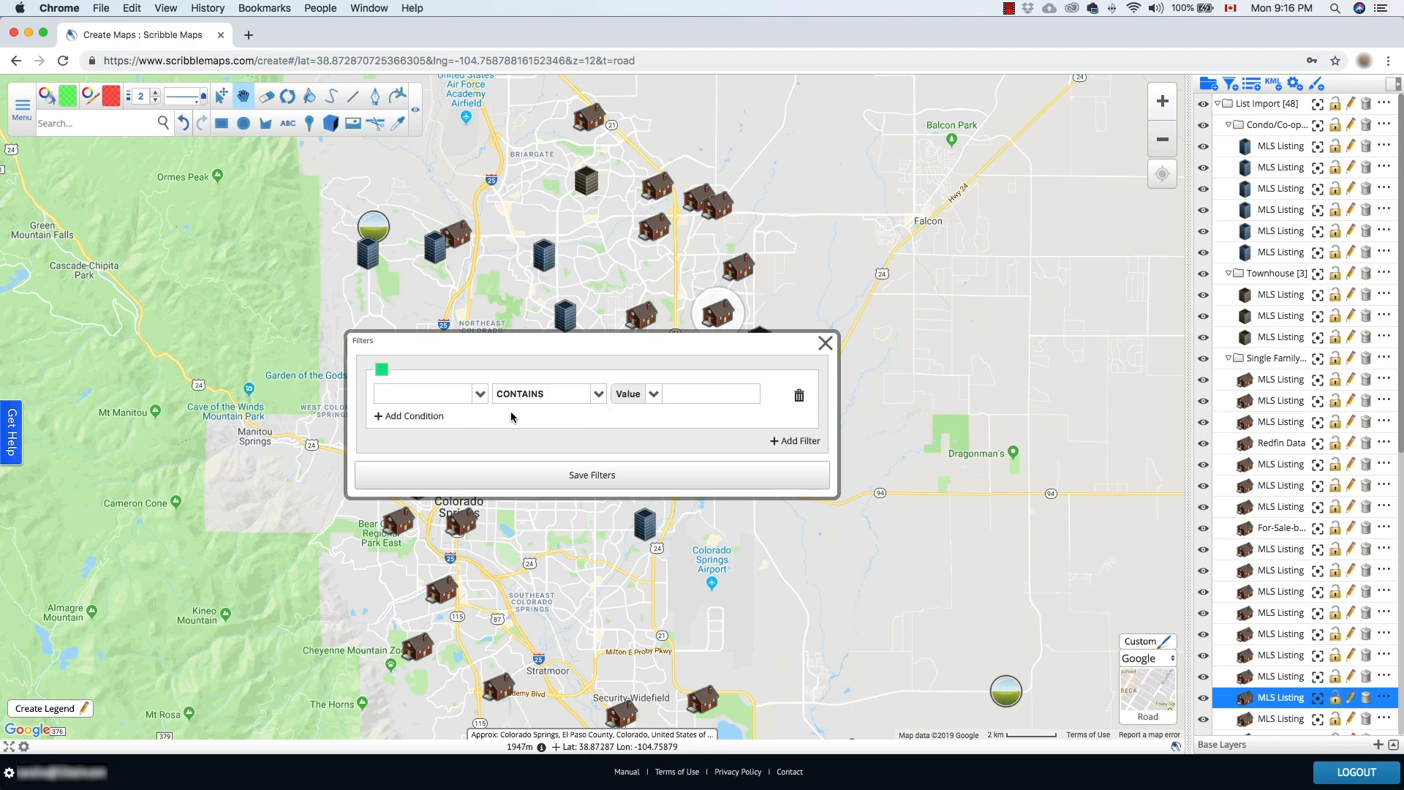
pyautogui.click(438, 417)
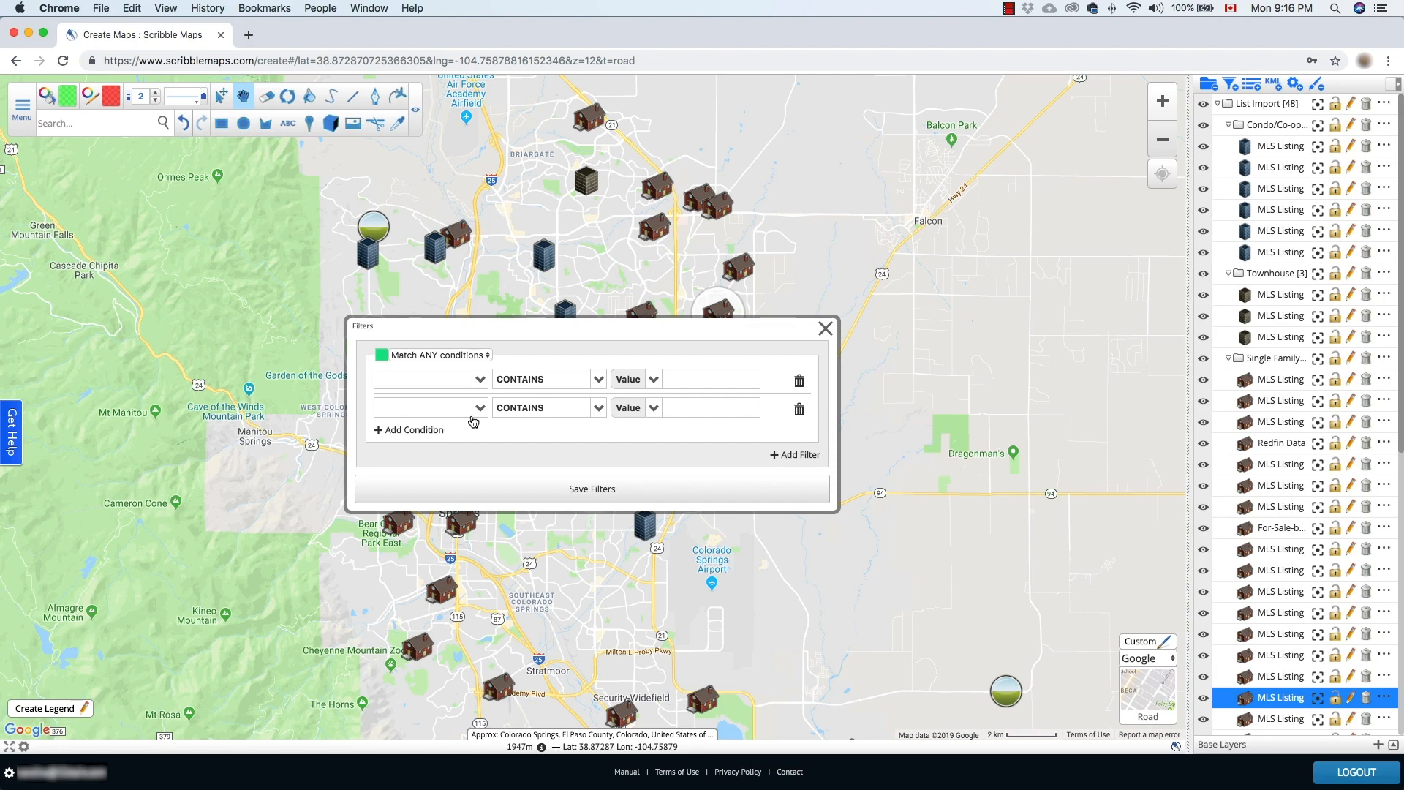
pyautogui.click(482, 381)
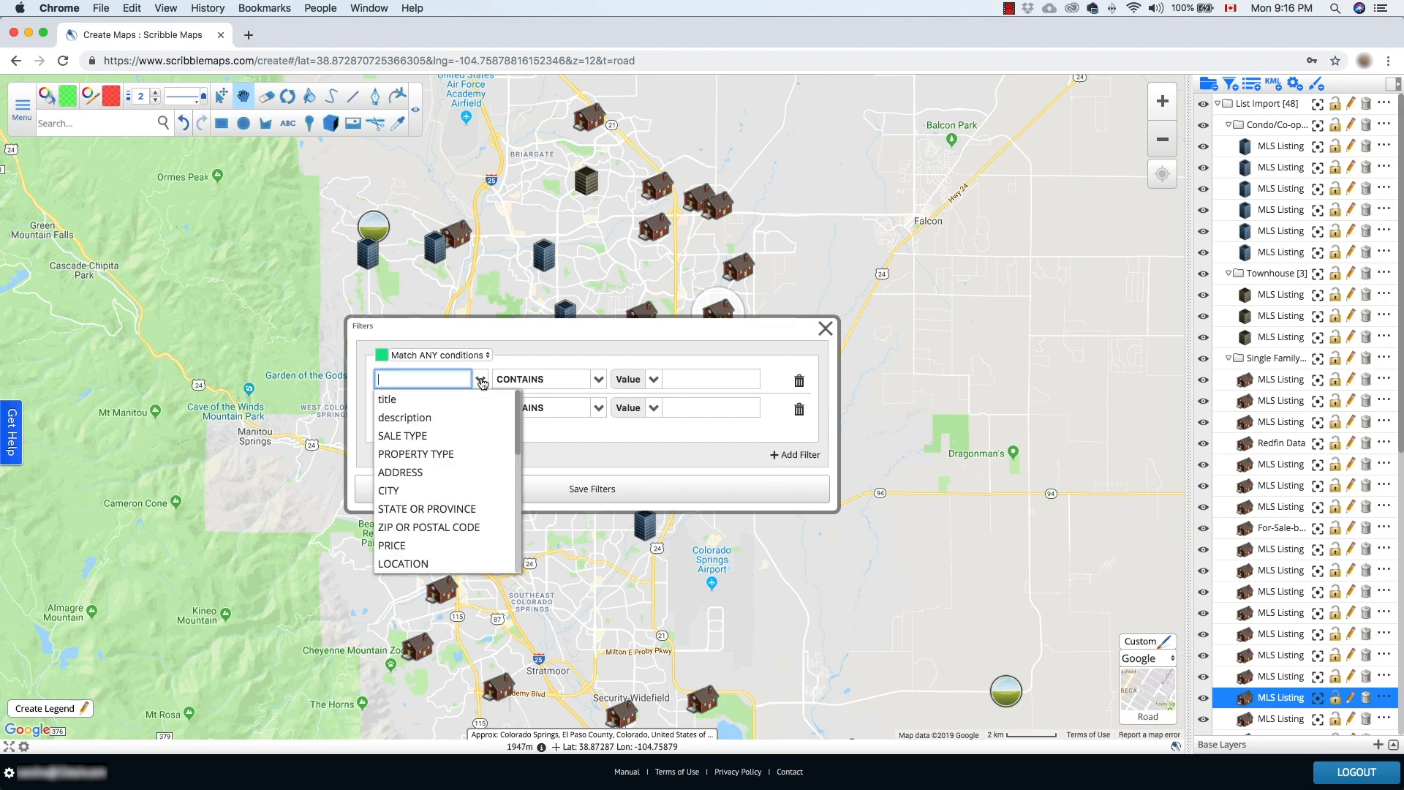
pyautogui.click(450, 453)
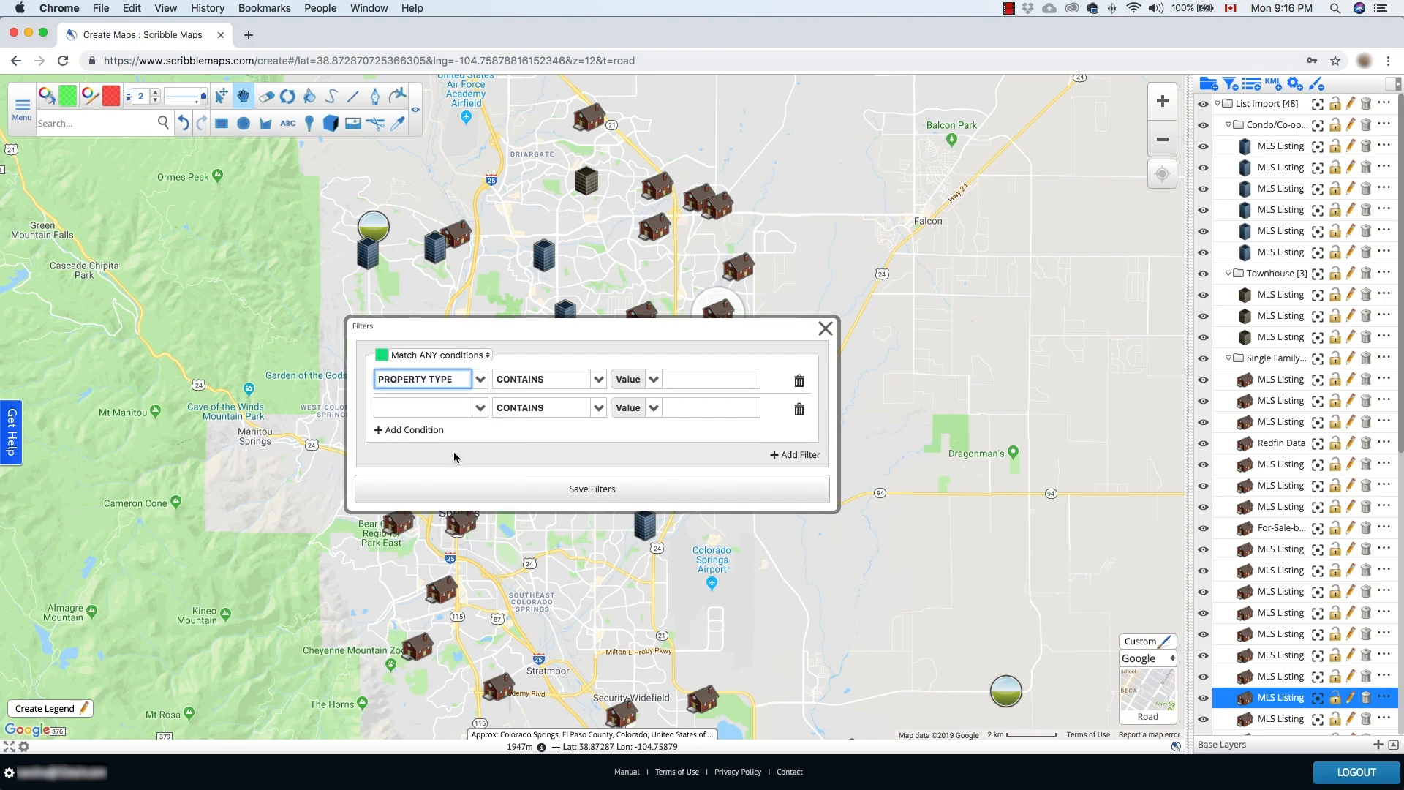
# Base the filter's second condition on BEDS and add a second filter below it.
pyautogui.click(480, 408)
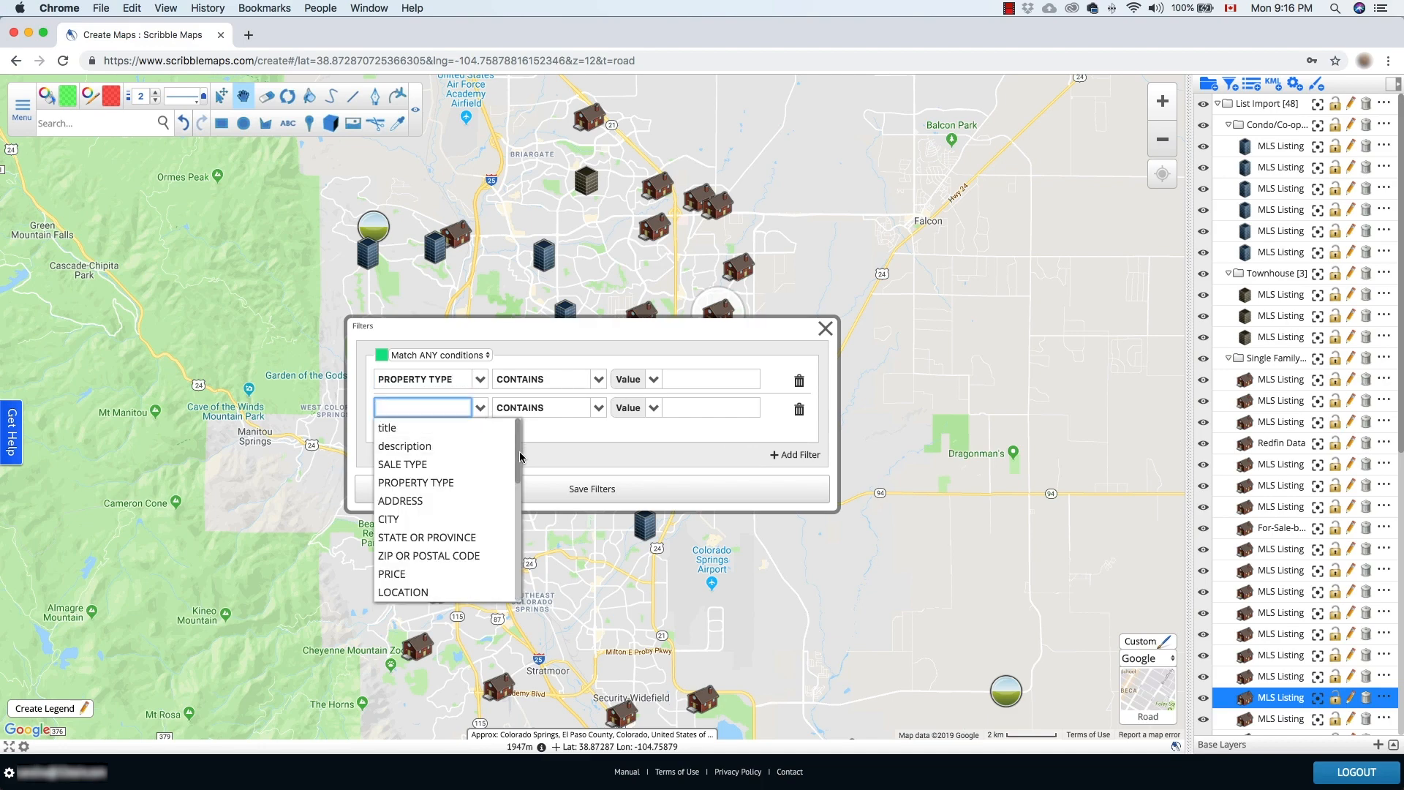
pyautogui.scroll(-2, 518, 476)
pyautogui.scroll(-2, 518, 512)
pyautogui.click(409, 574)
pyautogui.click(796, 454)
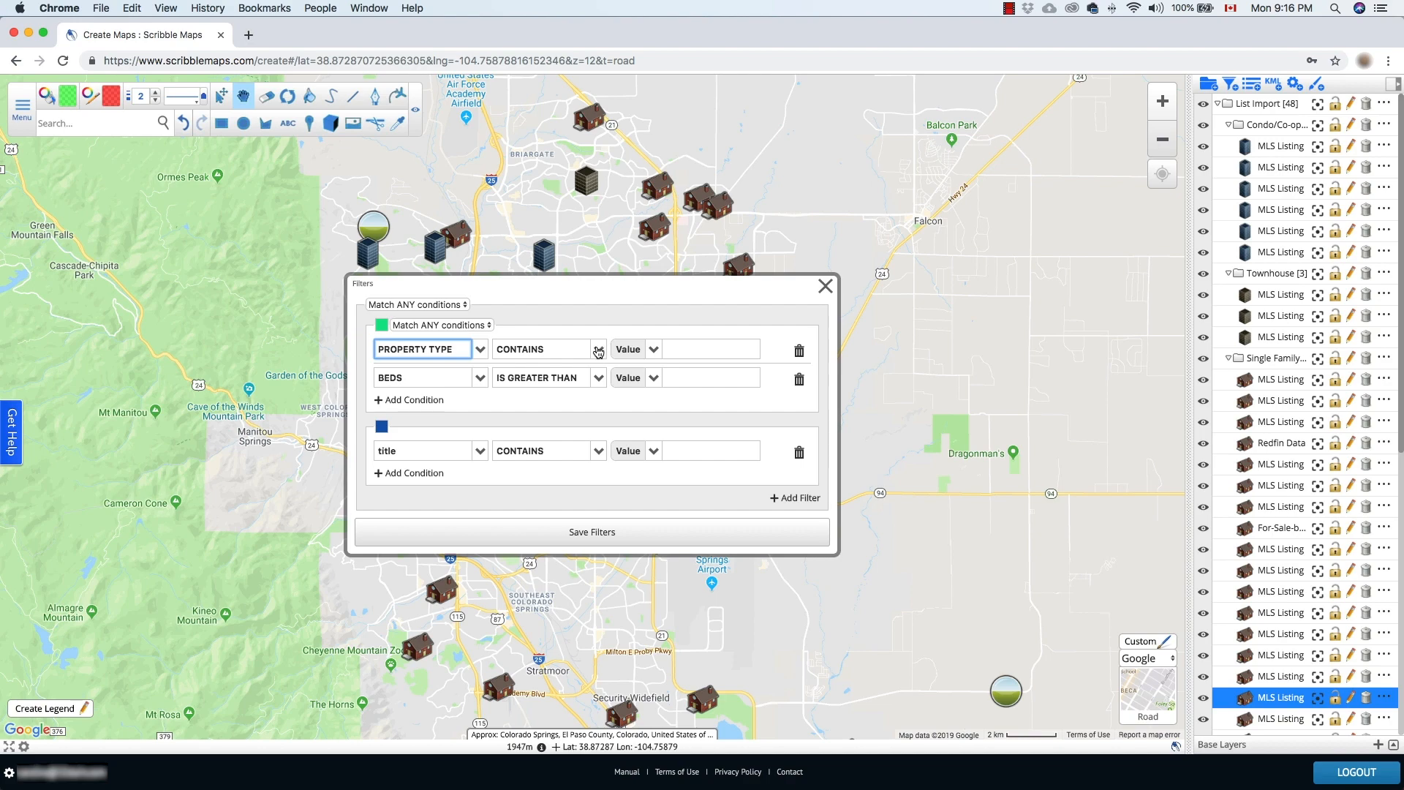
# Set the PROPERTY TYPE condition to IS with the unique value Single Family Residential.
pyautogui.click(599, 351)
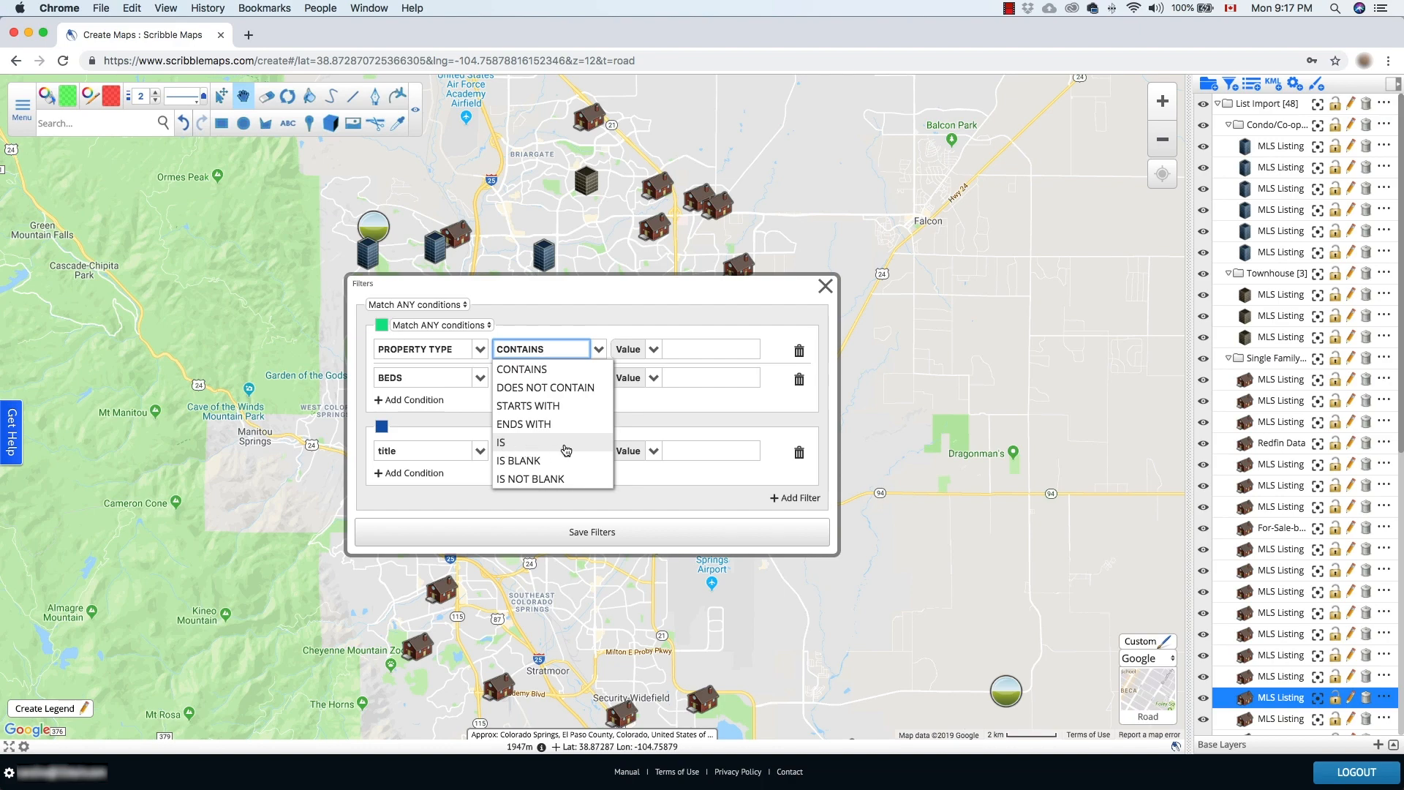
pyautogui.click(514, 446)
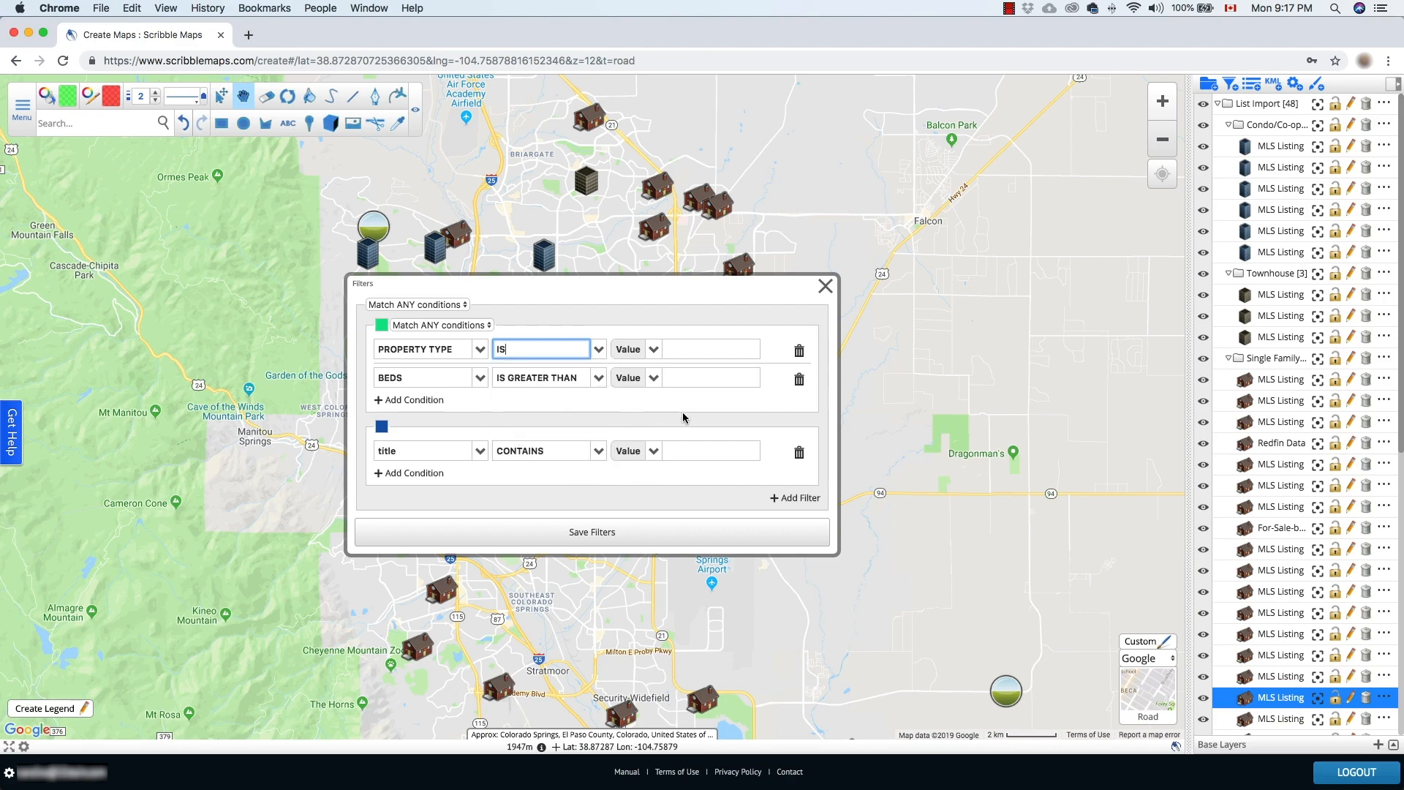
pyautogui.click(661, 353)
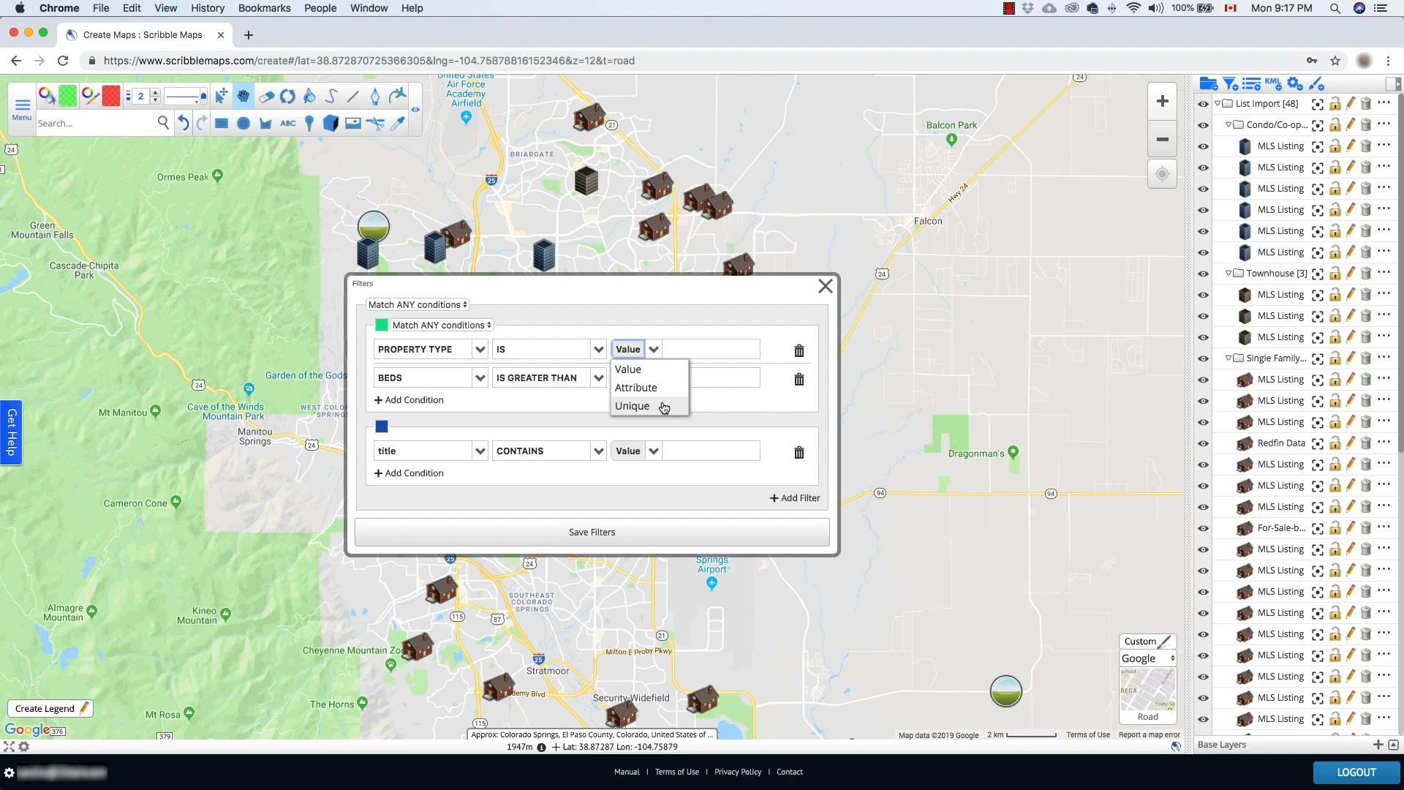
pyautogui.click(661, 407)
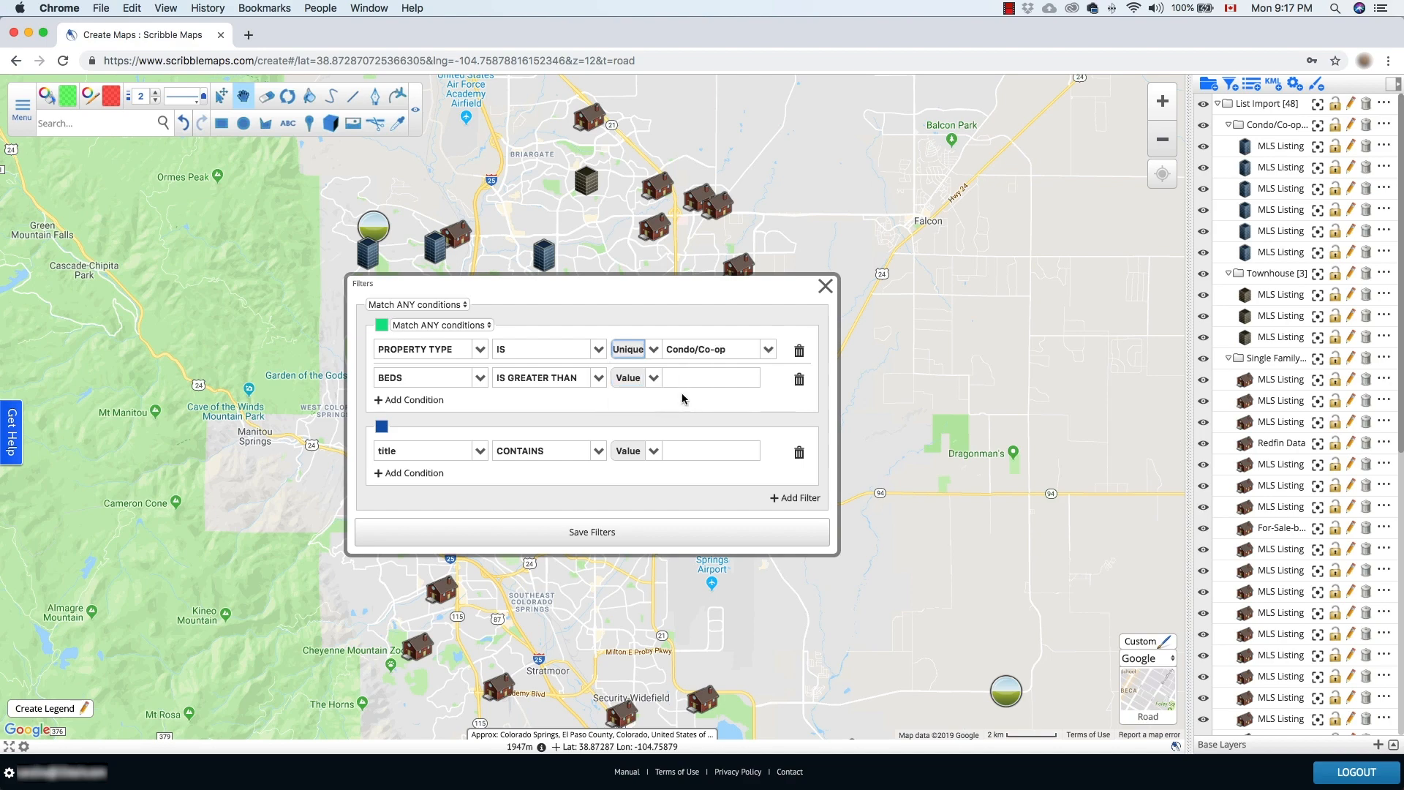
pyautogui.click(769, 350)
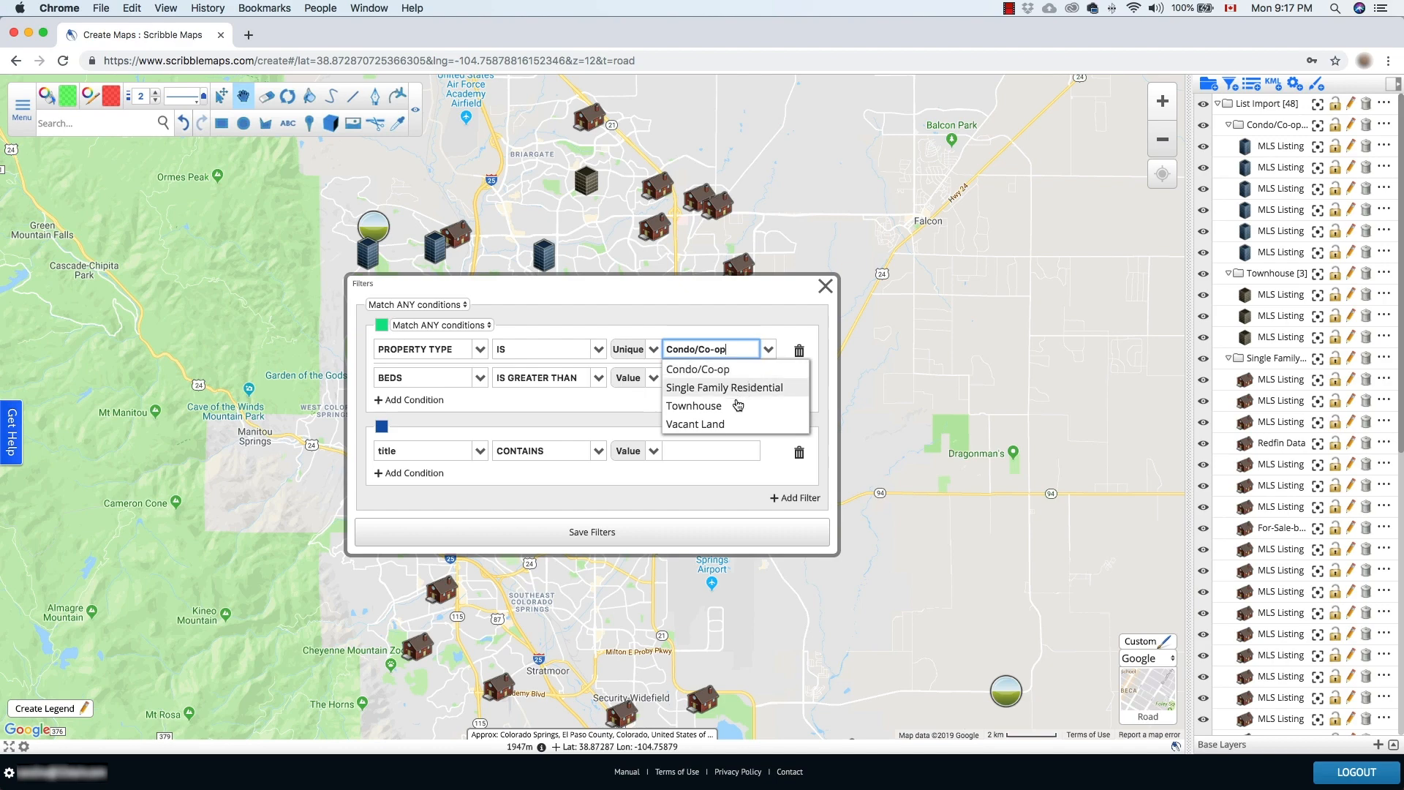
pyautogui.click(790, 390)
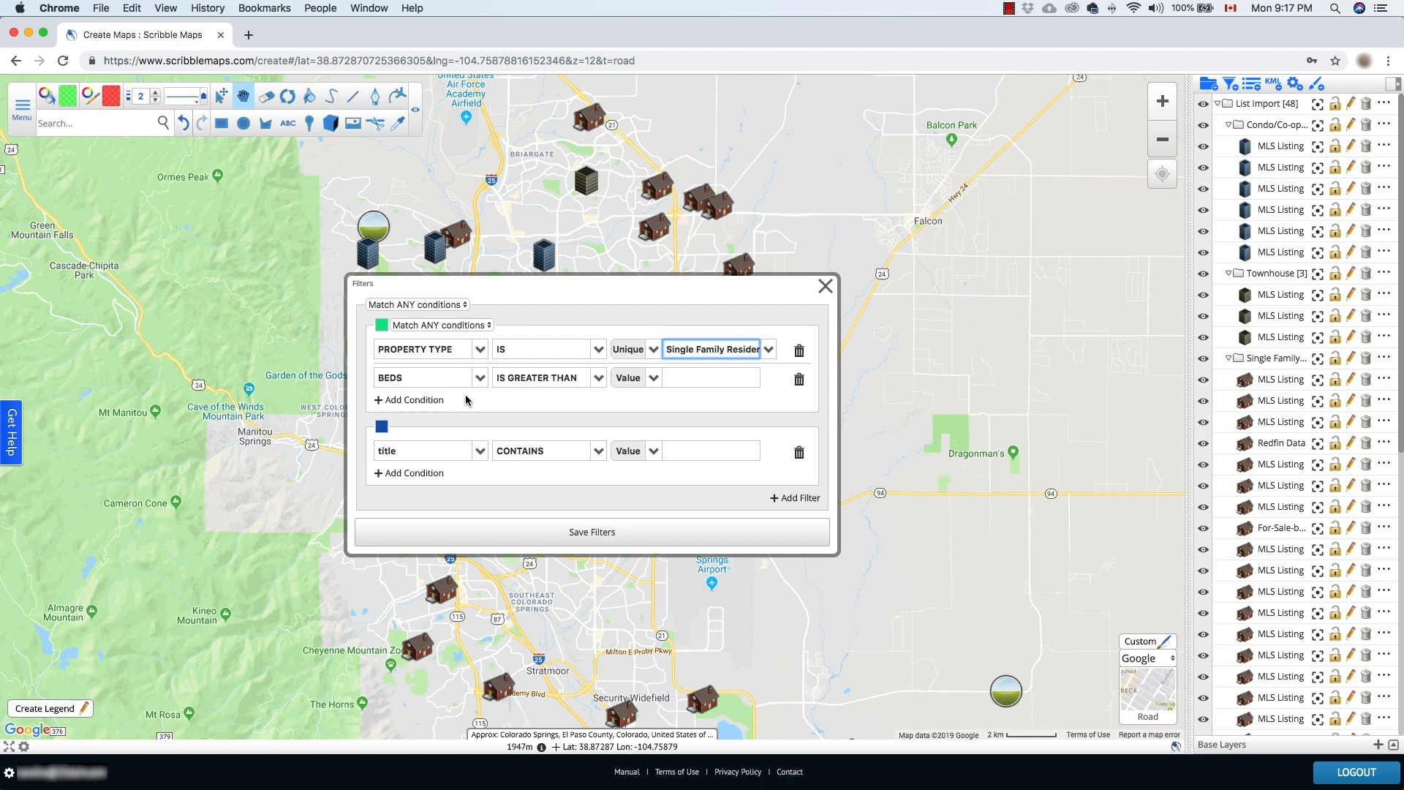
# Set the BEDS condition to greater than 2 and make the first filter match ALL conditions.
pyautogui.click(480, 377)
pyautogui.click(652, 380)
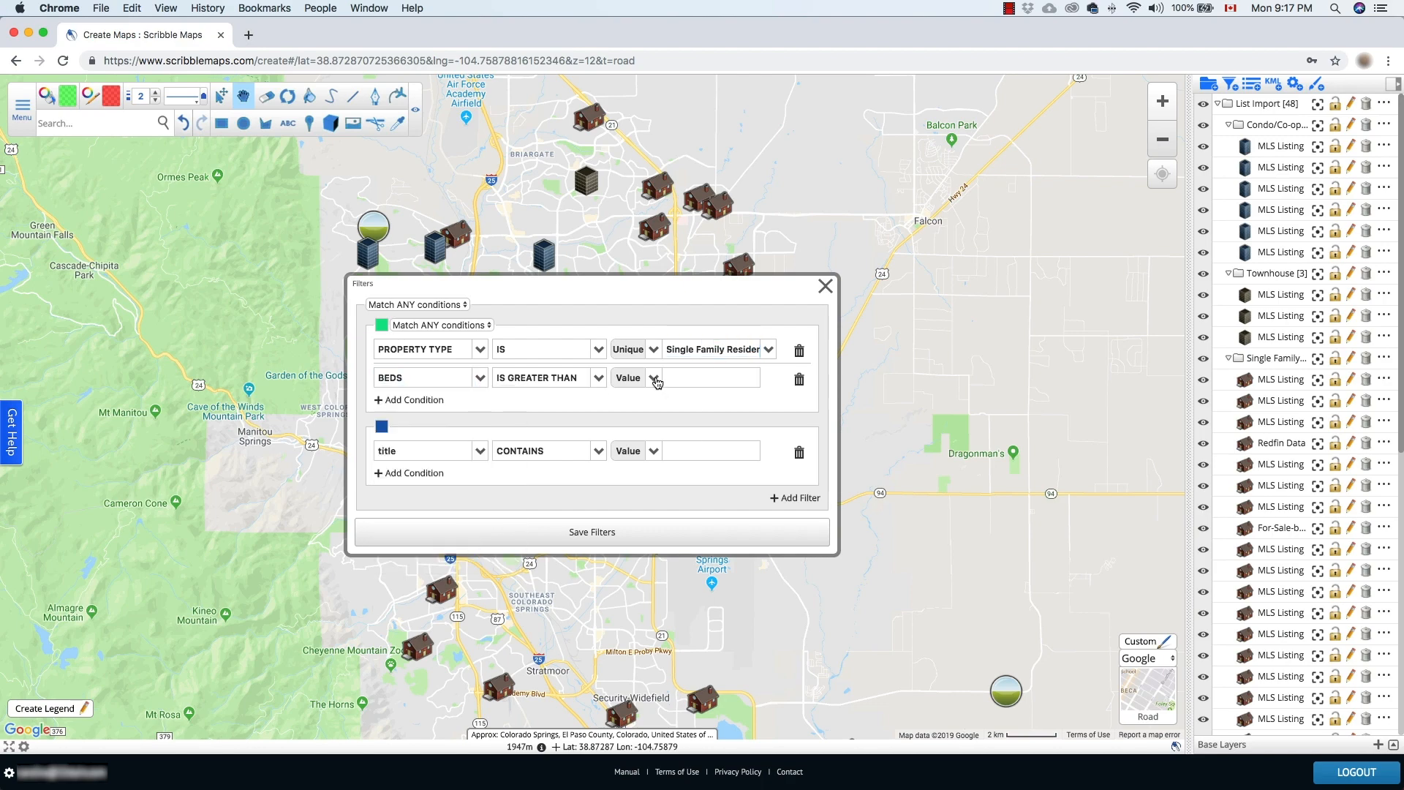
pyautogui.click(653, 378)
pyautogui.click(683, 379)
pyautogui.write('2')
pyautogui.click(607, 407)
pyautogui.click(487, 328)
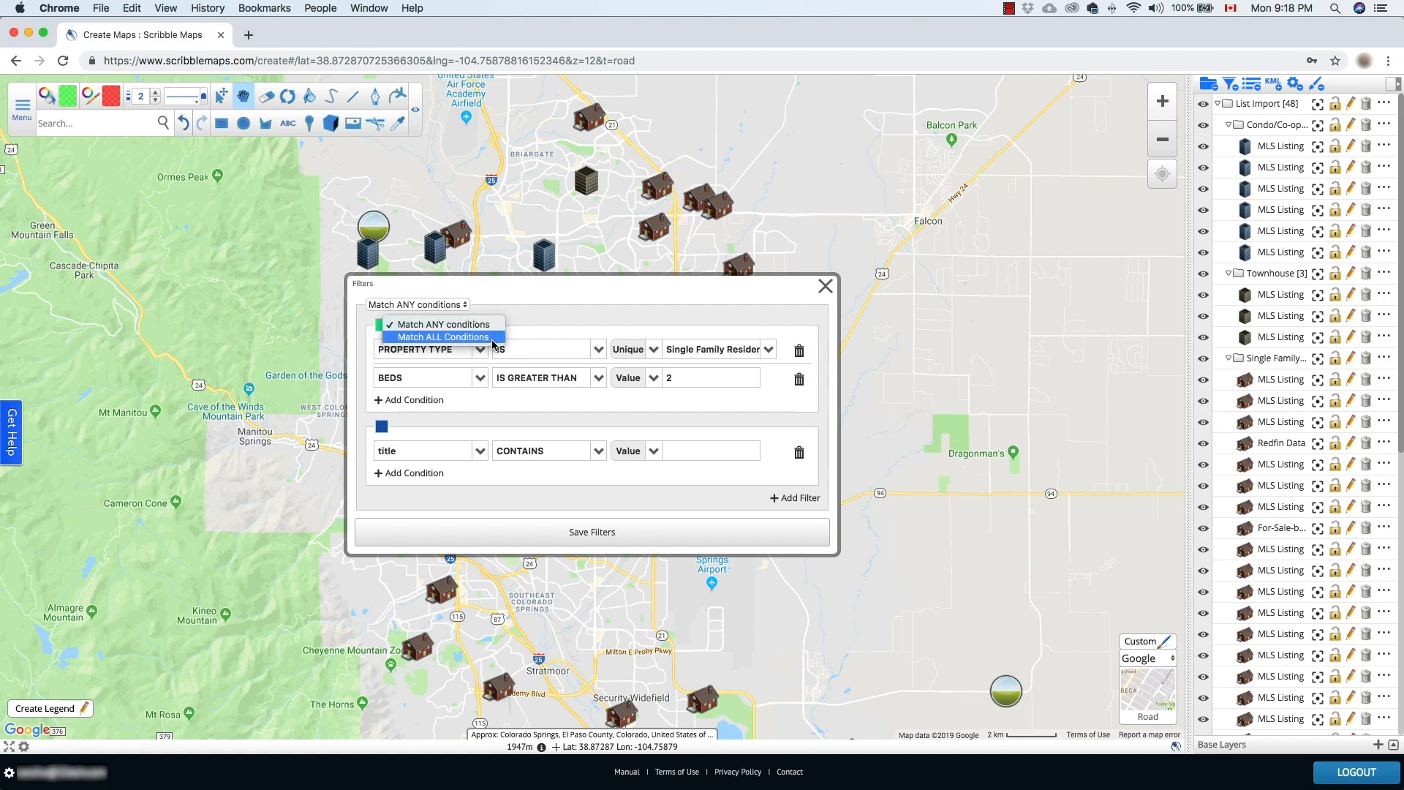
pyautogui.click(489, 337)
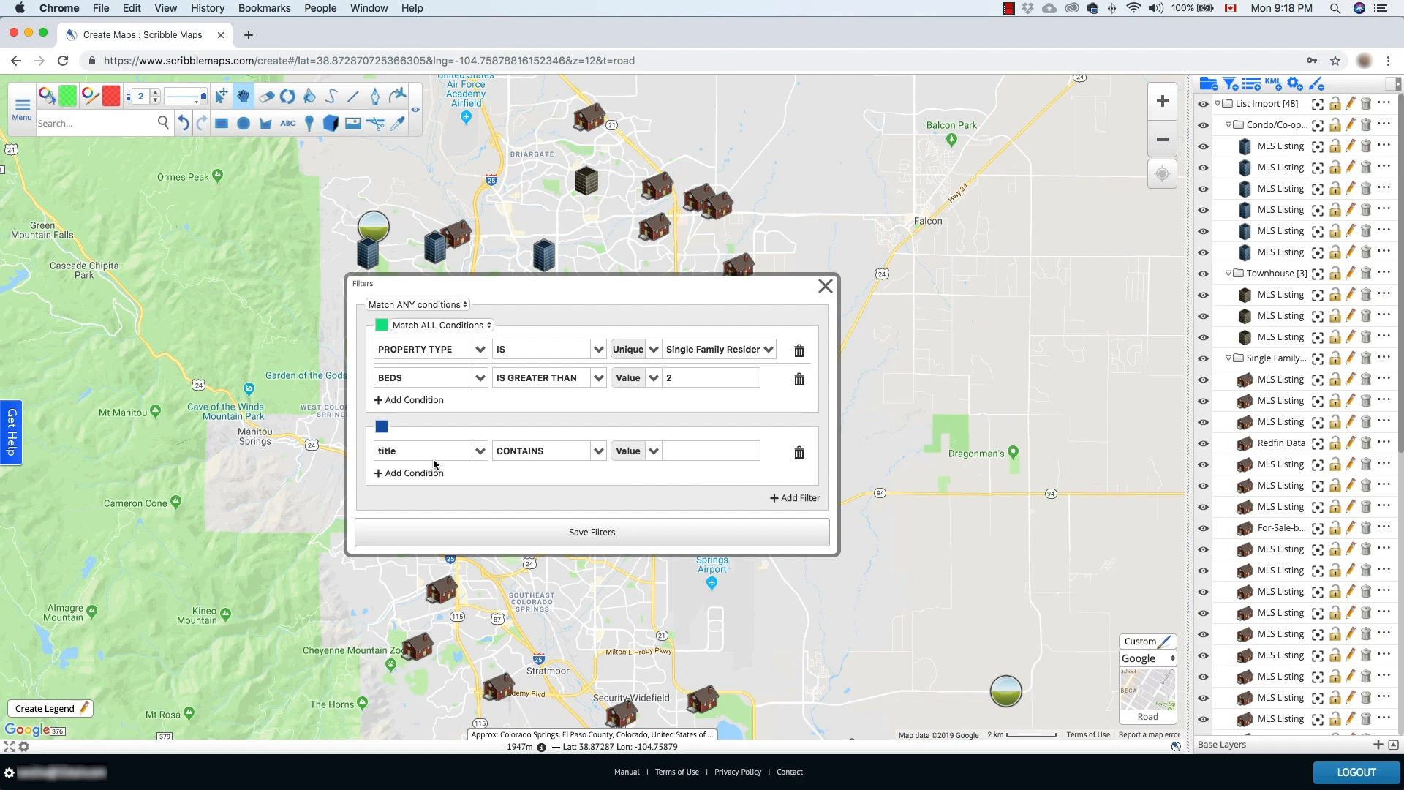
# Set the second filter's condition to PRICE IS BETWEEN the unique values 214900 and 8750000.
pyautogui.click(480, 450)
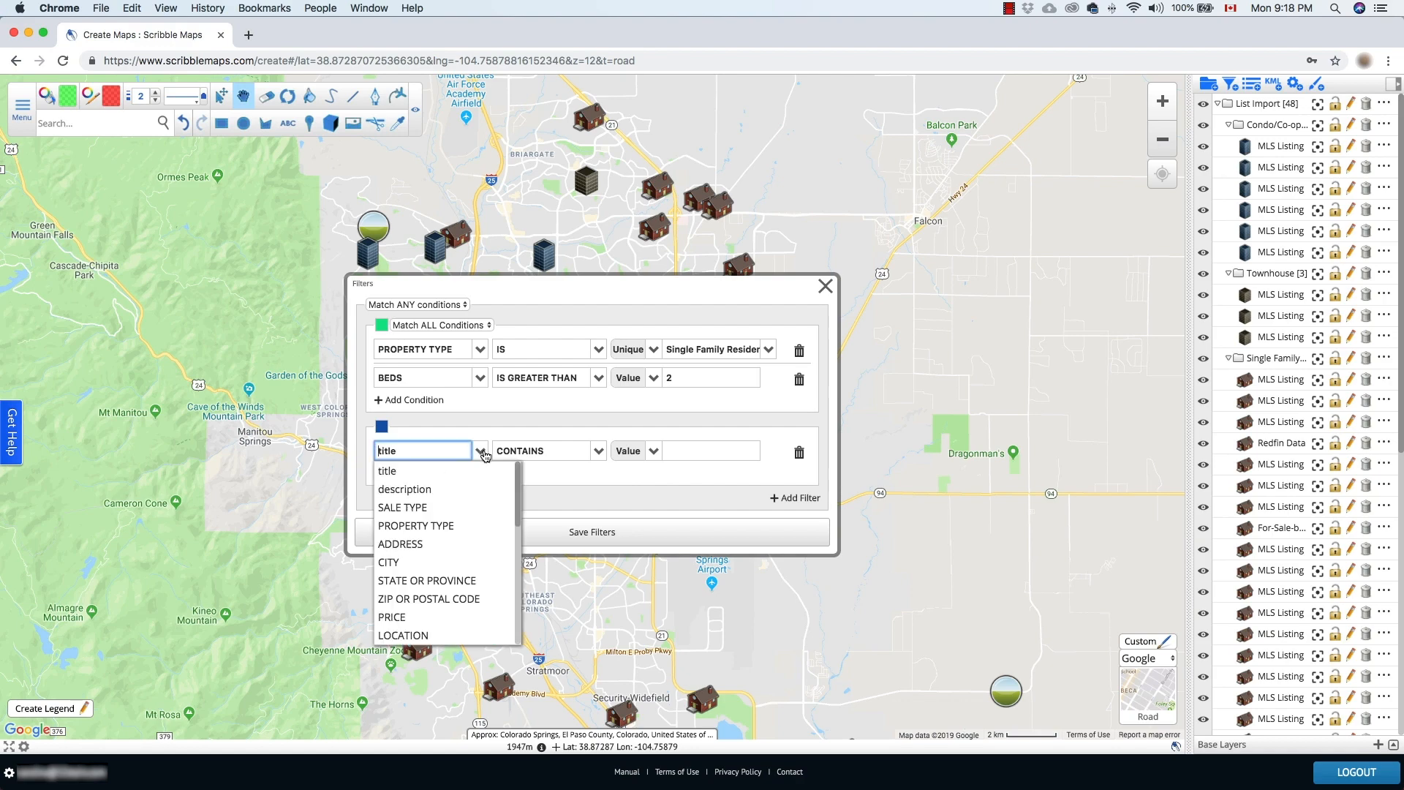
pyautogui.scroll(-2, 453, 578)
pyautogui.click(442, 585)
pyautogui.click(598, 450)
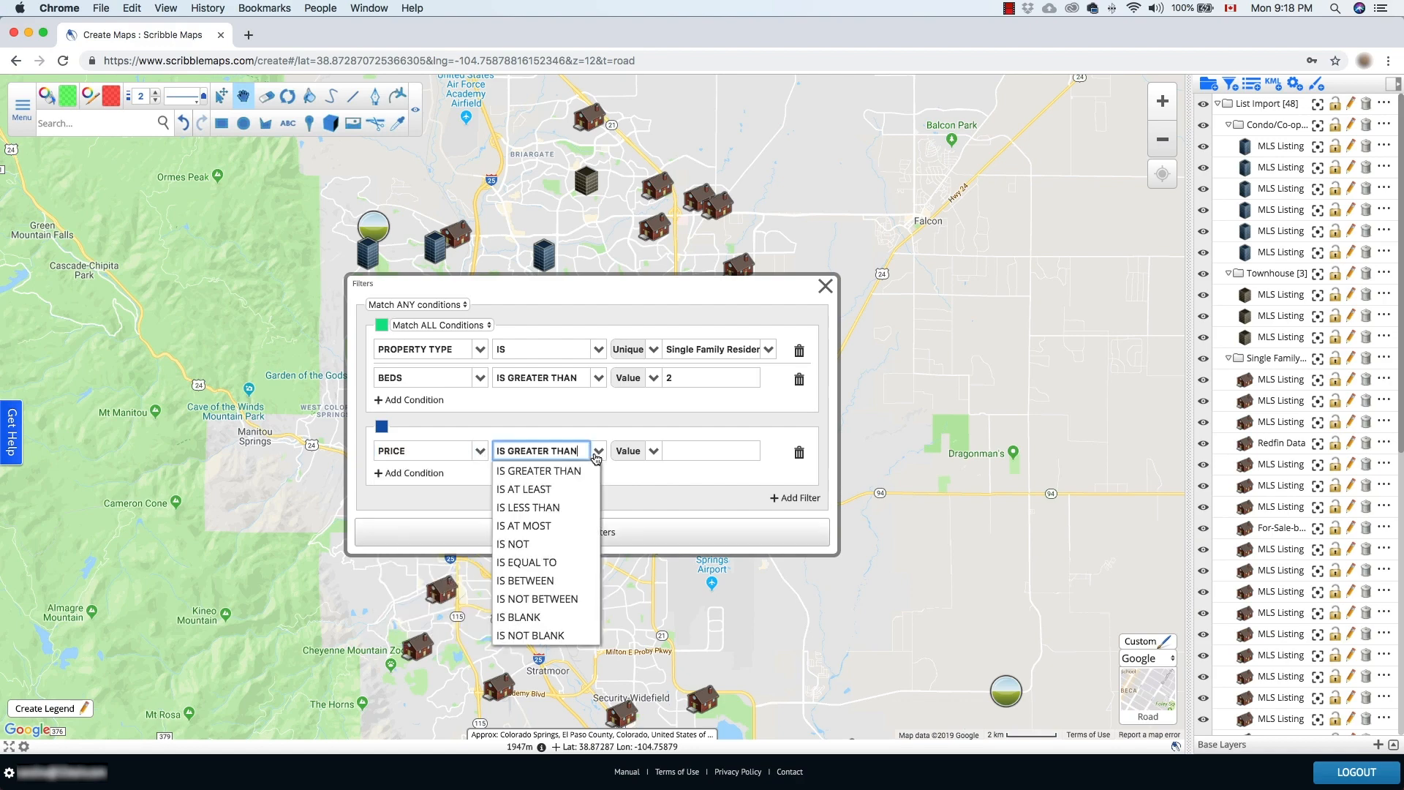
pyautogui.click(527, 574)
pyautogui.click(766, 450)
pyautogui.click(728, 621)
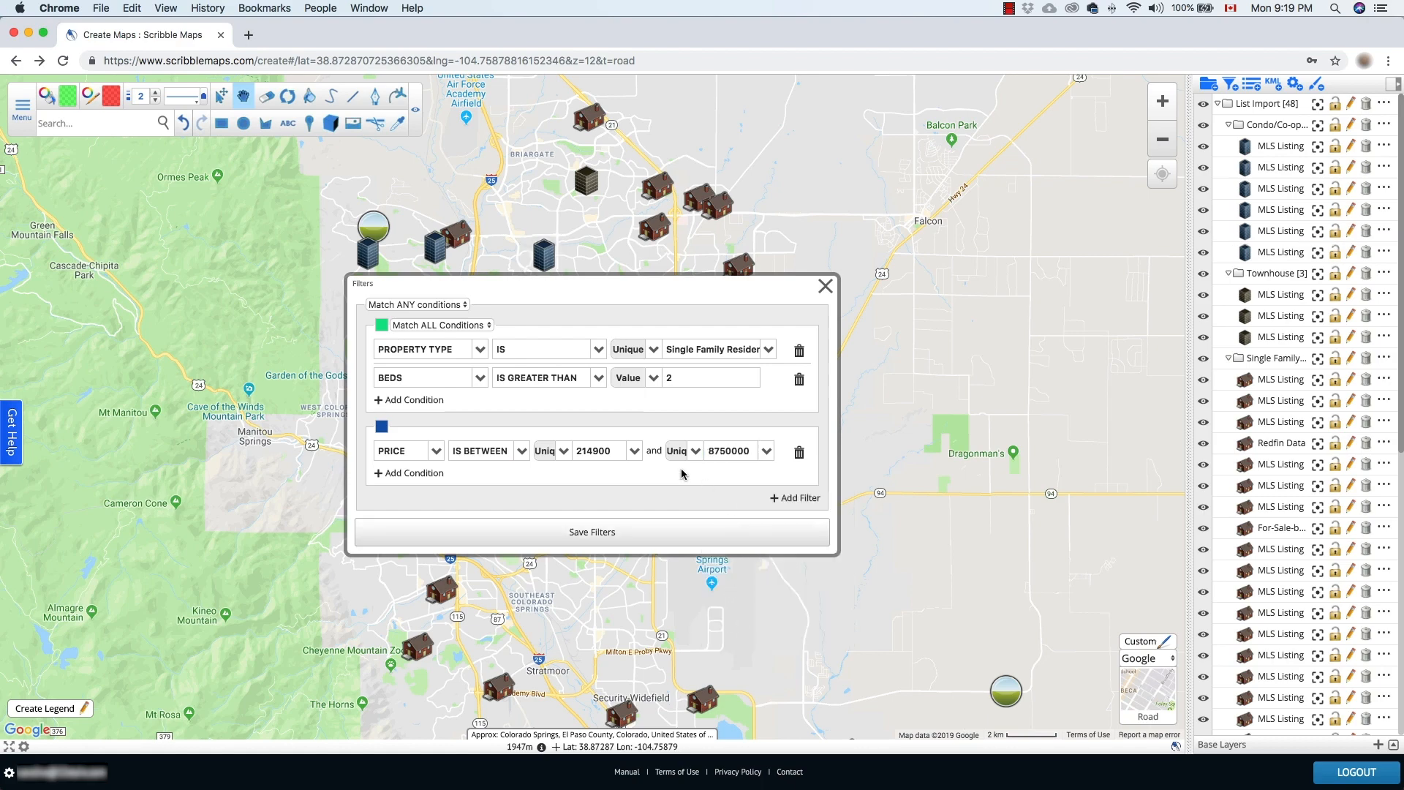
# Add a DAYS ON MARKET IS GREATER THAN 10 condition to the second filter and save the filters with overall Match ANY conditions.
pyautogui.click(430, 474)
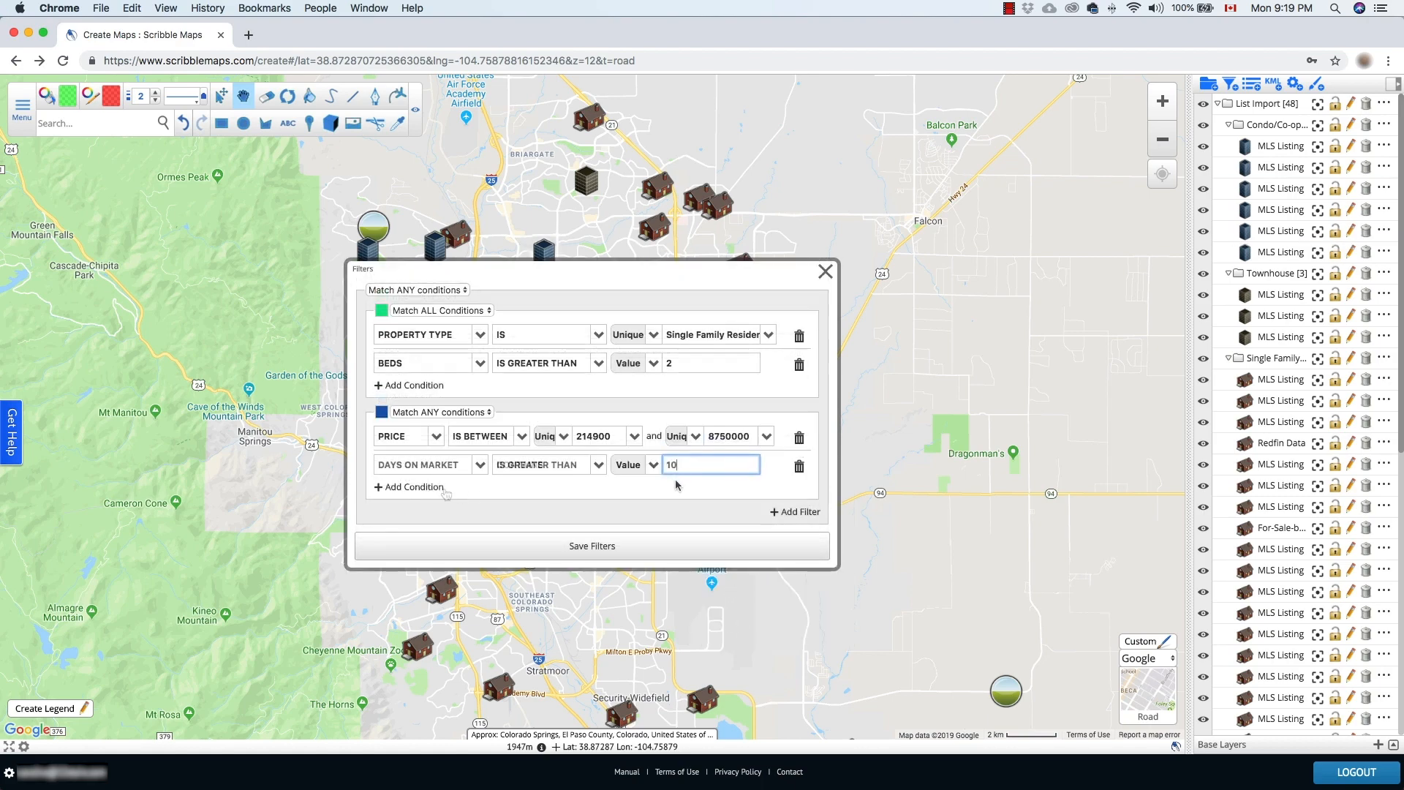
pyautogui.write('0')
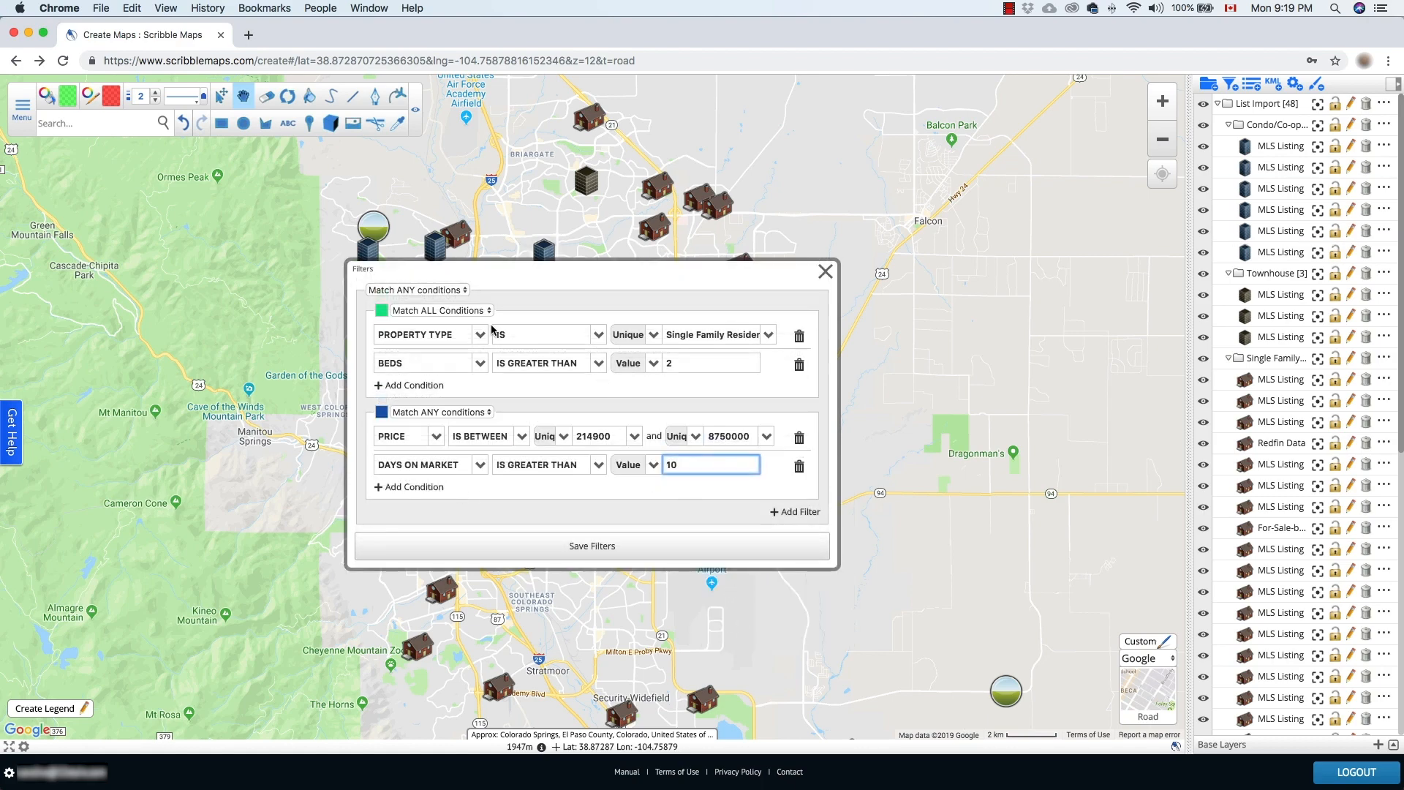
pyautogui.click(454, 291)
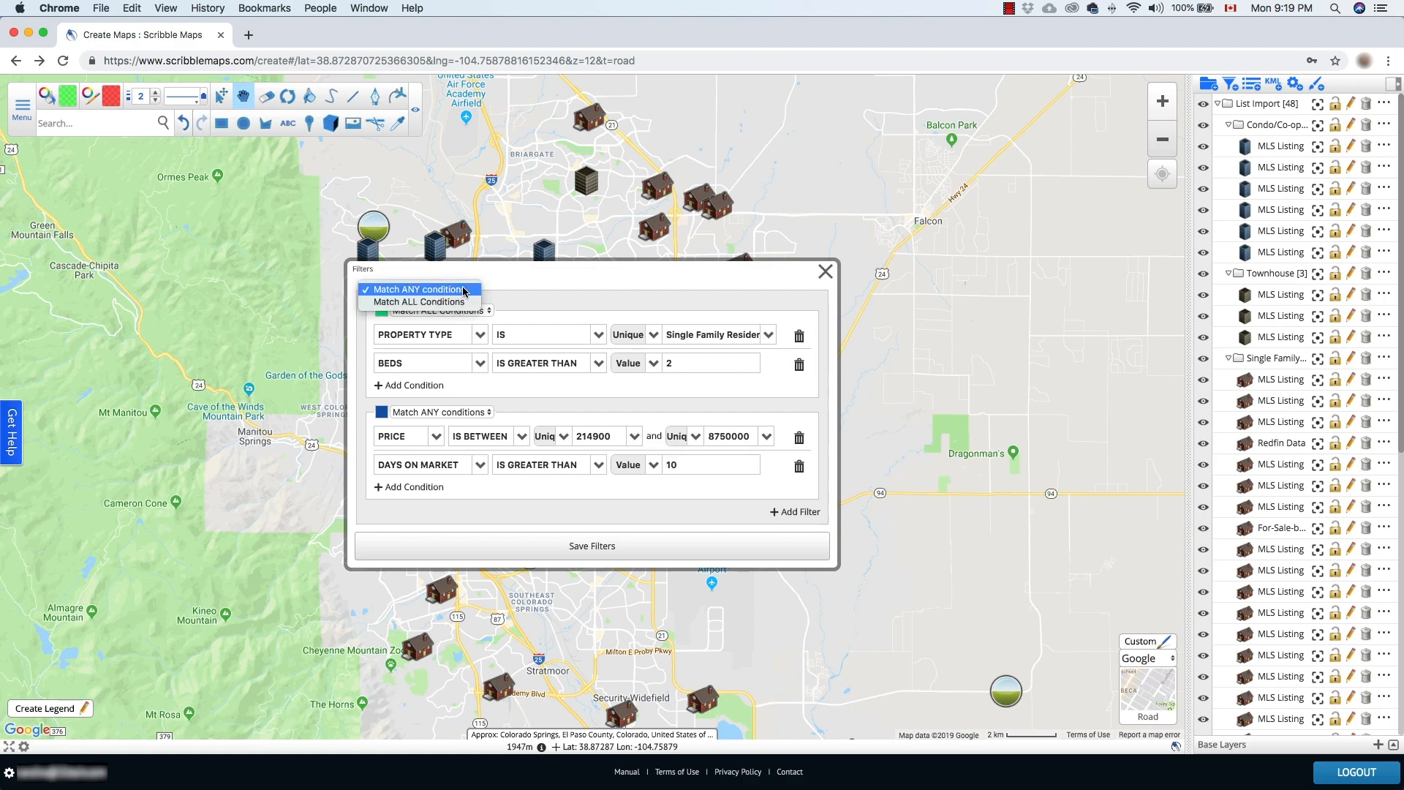
pyautogui.click(463, 291)
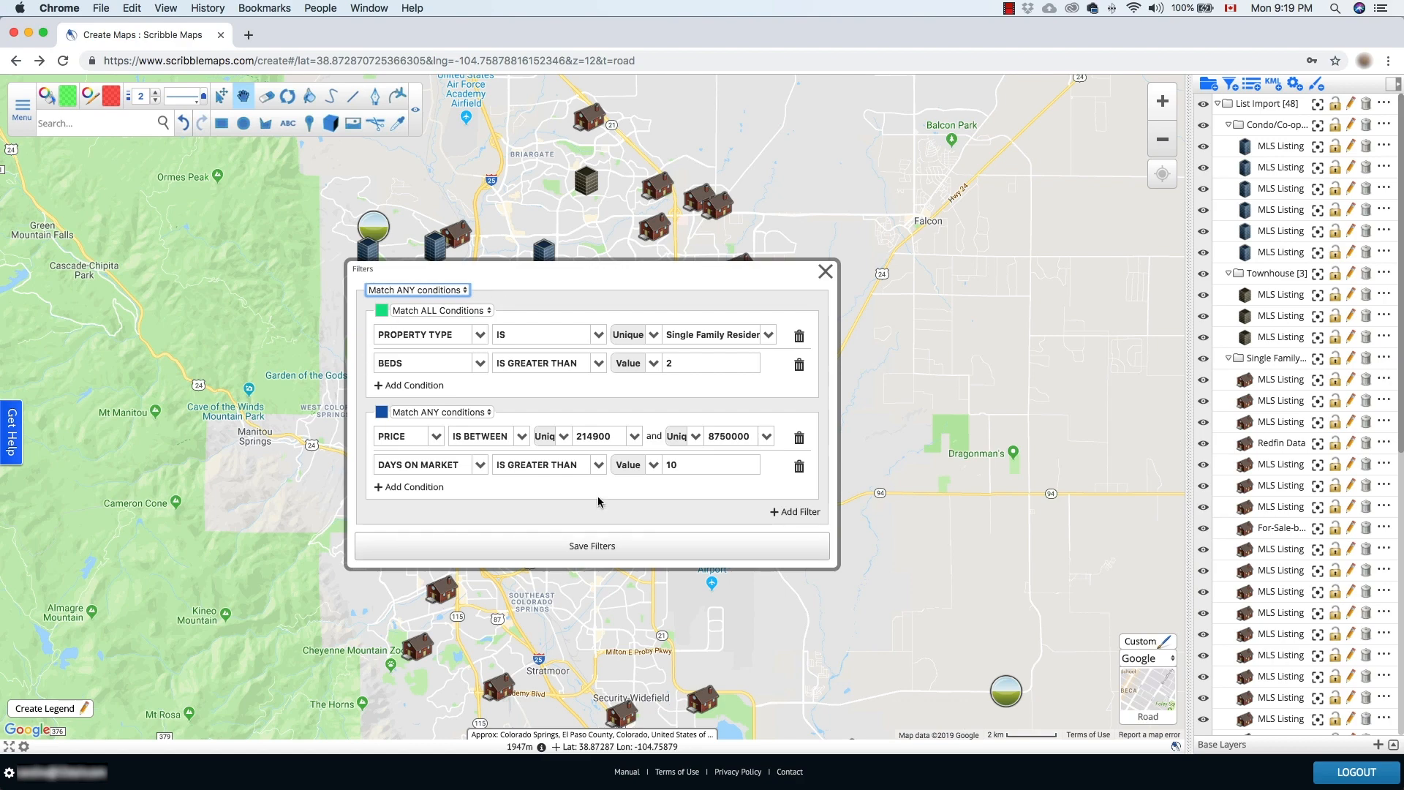
pyautogui.click(619, 550)
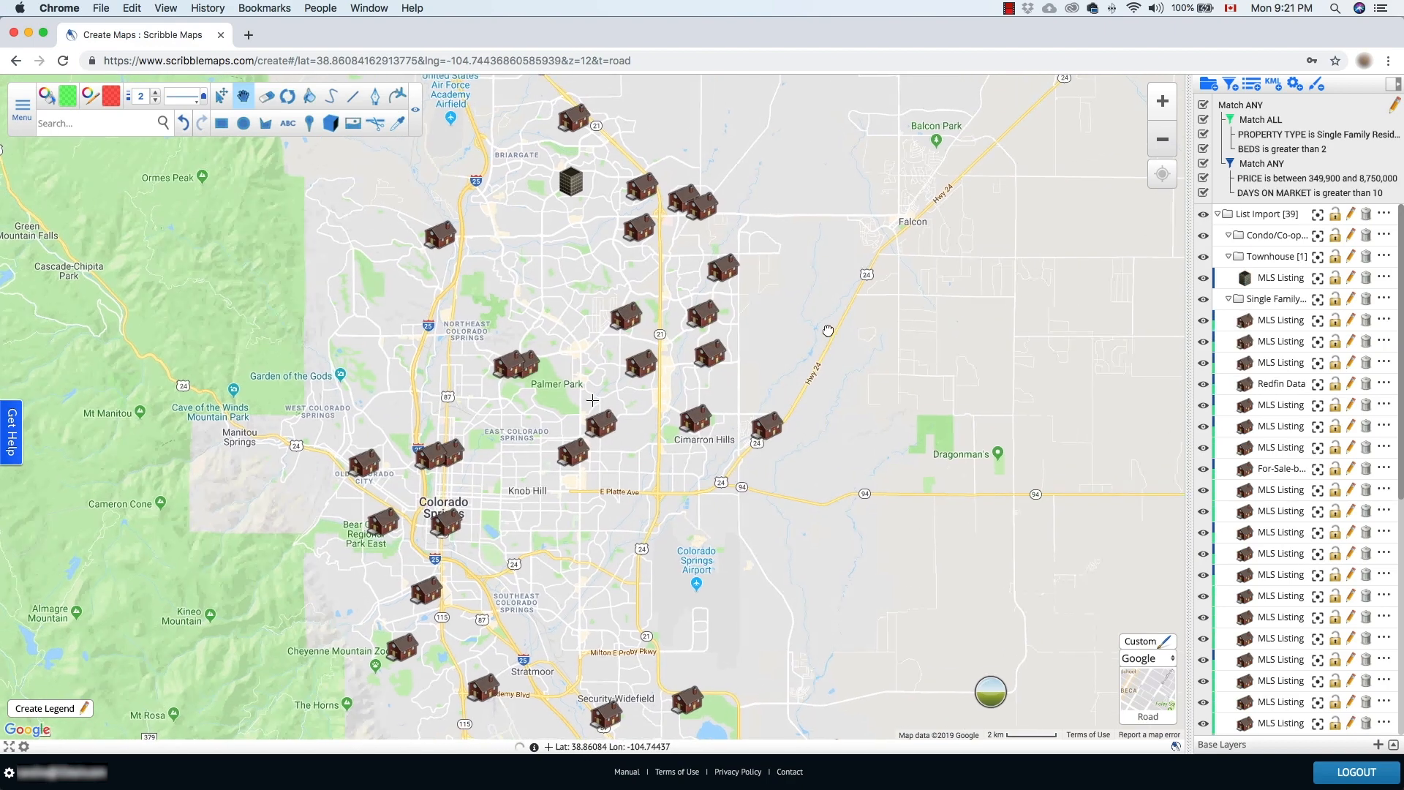
# Switch the Match ALL group, the BEDS condition and the DAYS ON MARKET condition off and back on in turn to compare the filtered listings.
pyautogui.moveTo(828, 331); pyautogui.dragTo(804, 295)
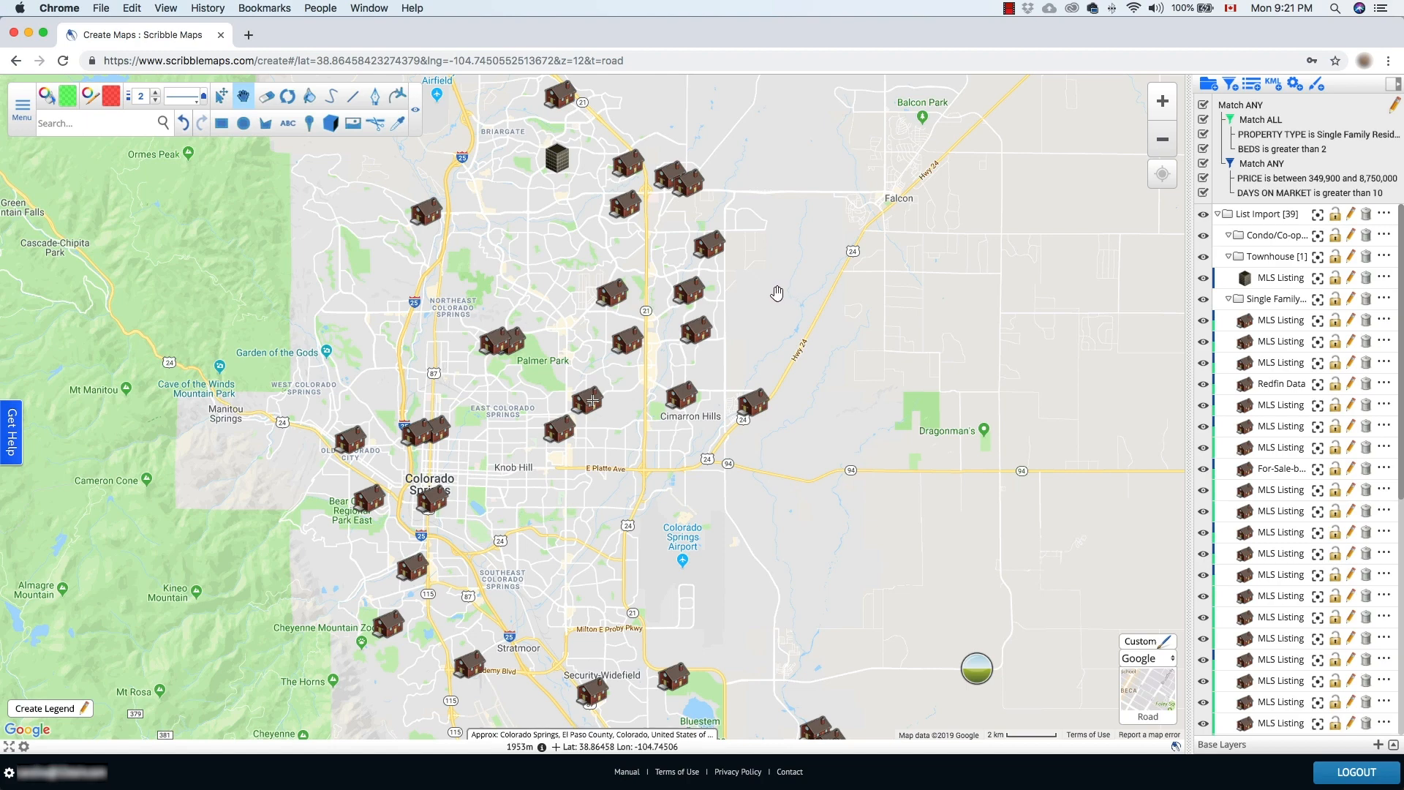
pyautogui.moveTo(784, 300); pyautogui.dragTo(785, 292)
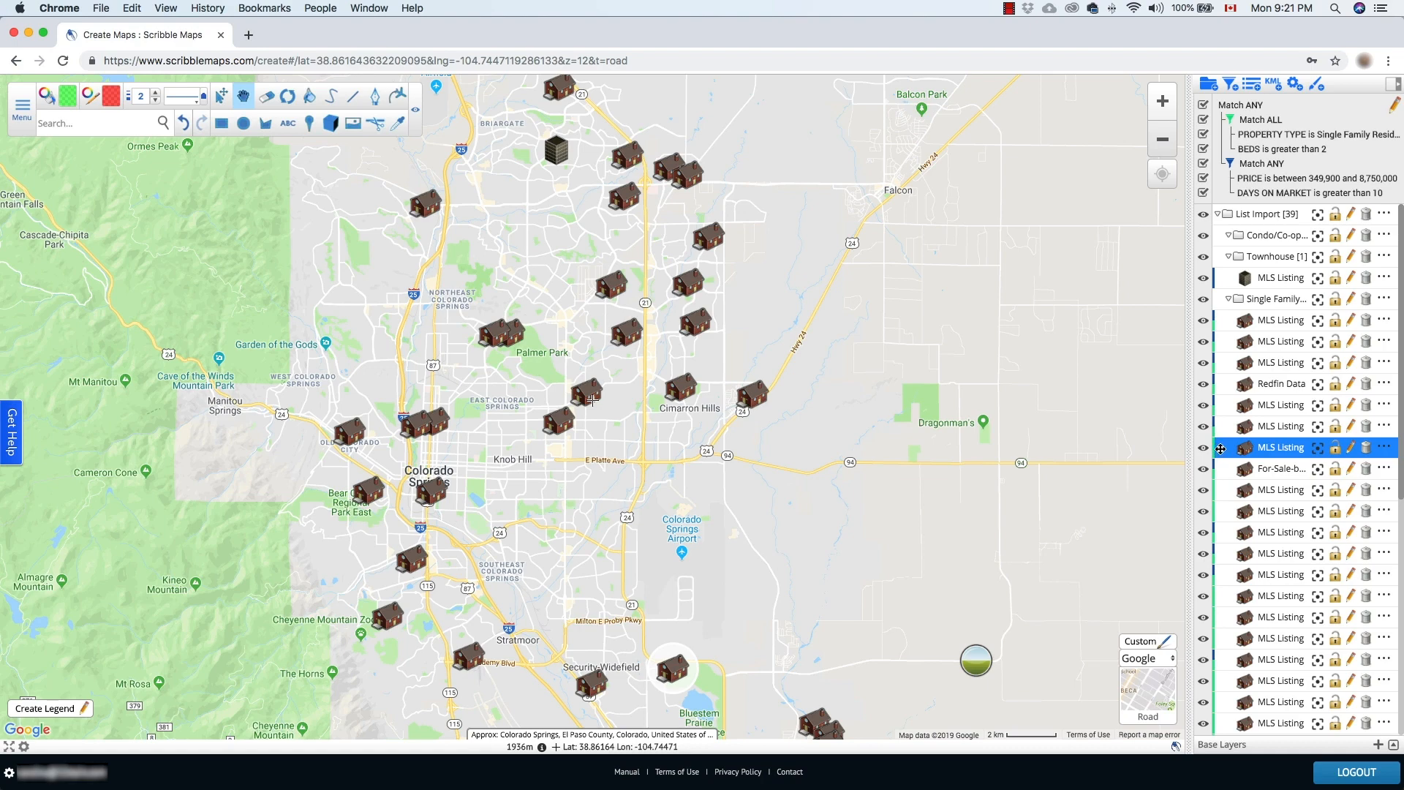
pyautogui.click(1202, 120)
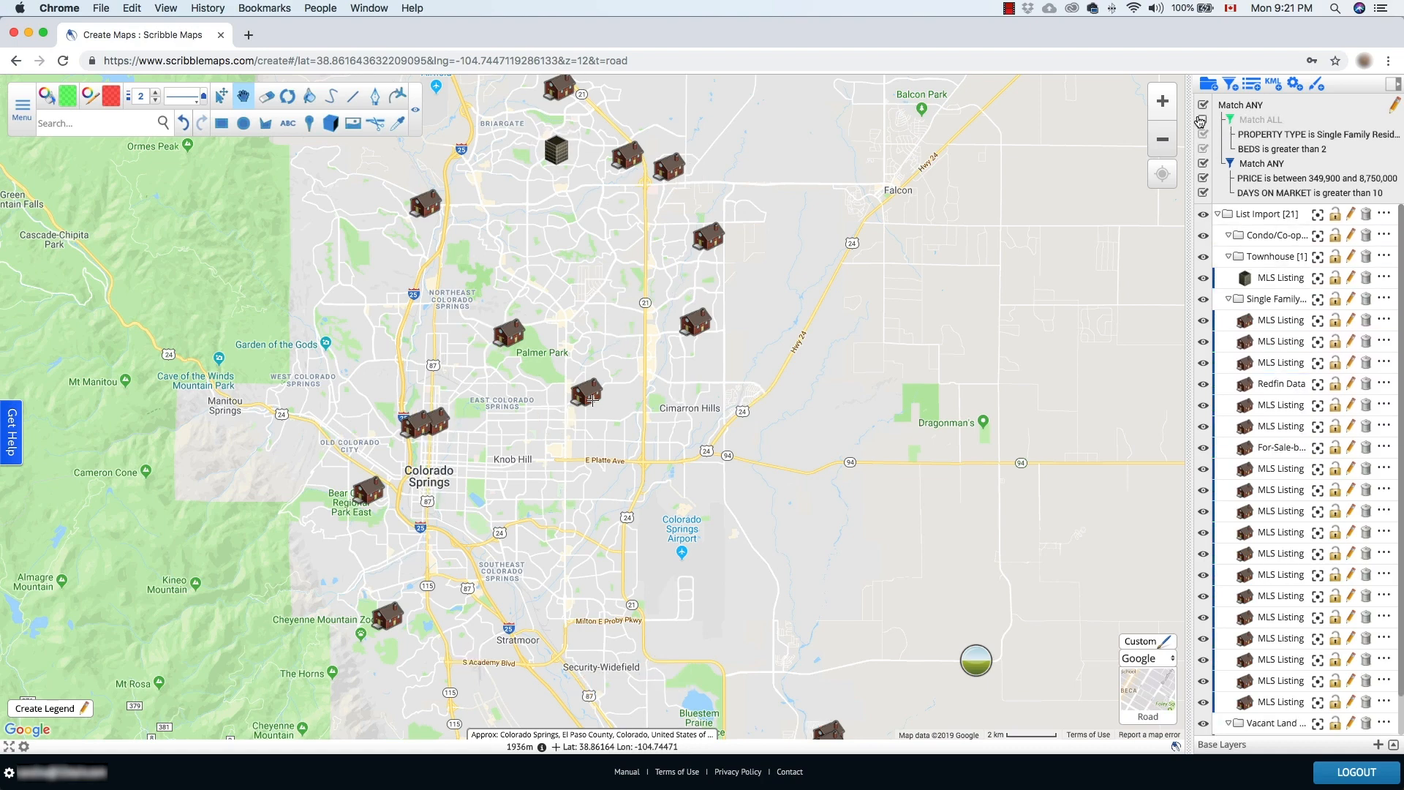
pyautogui.click(1202, 120)
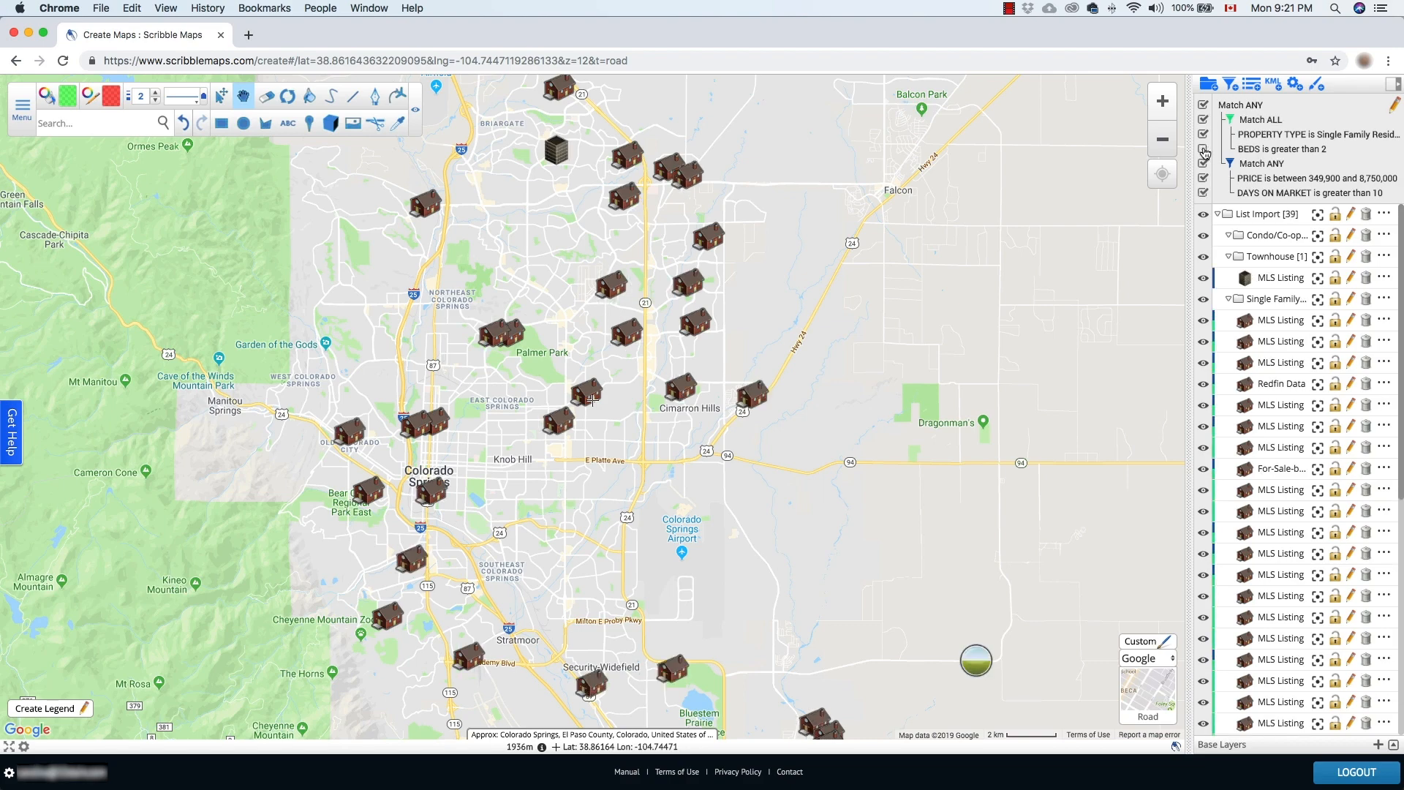
pyautogui.click(1203, 149)
pyautogui.click(1203, 148)
pyautogui.click(1204, 193)
pyautogui.click(1204, 193)
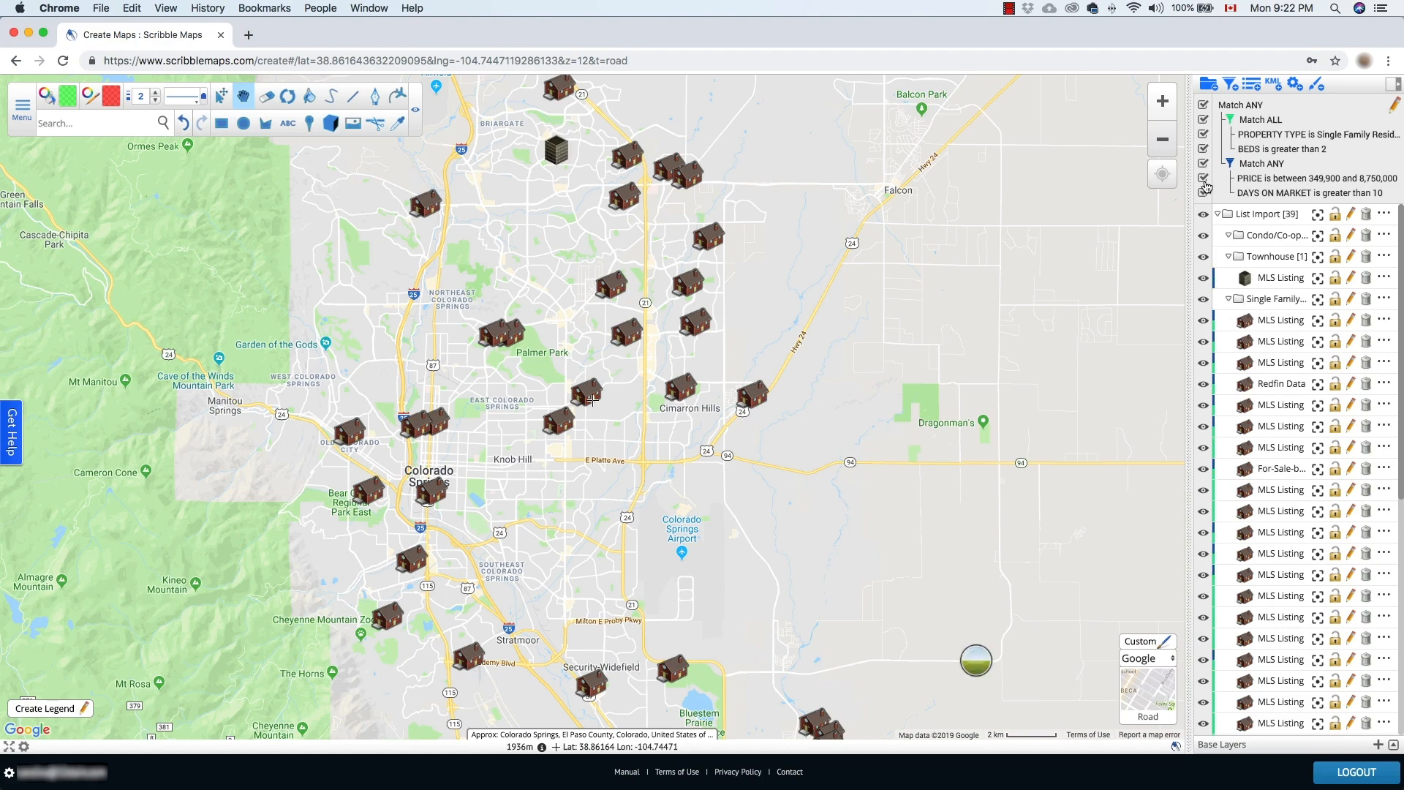